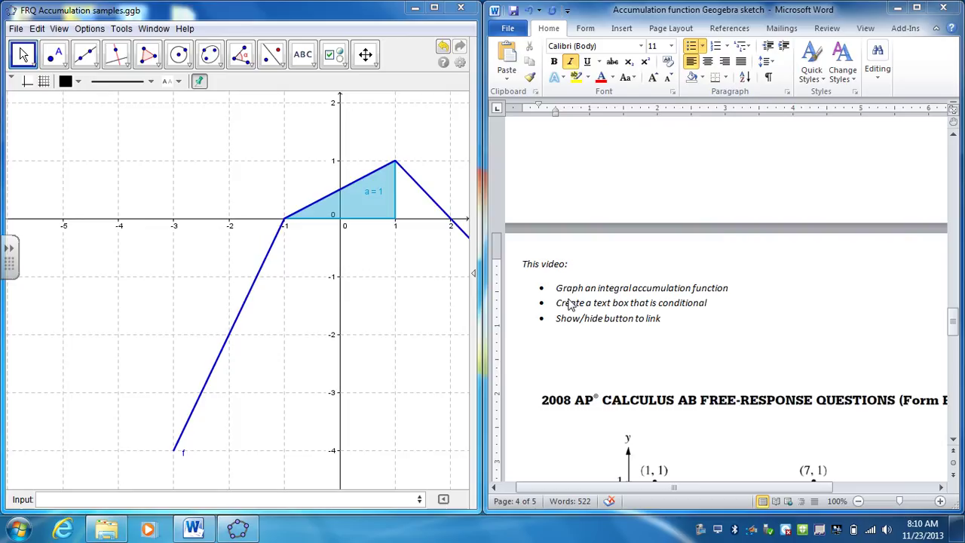
Scroll the Word document to the 2008 AP graph of f and the part (b) heading.
left_click_drag(952, 325, 953, 341)
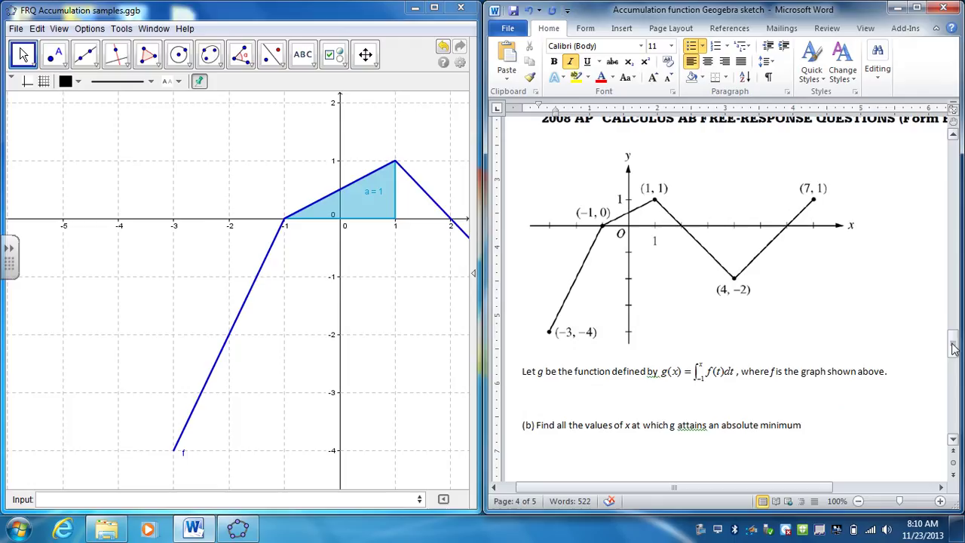
scroll(829, 316, "up", 1)
Maximize GeoGebra and check that shaded area a is Integral(f, -1, xvalue), leaving it unchanged.
left_click(434, 9)
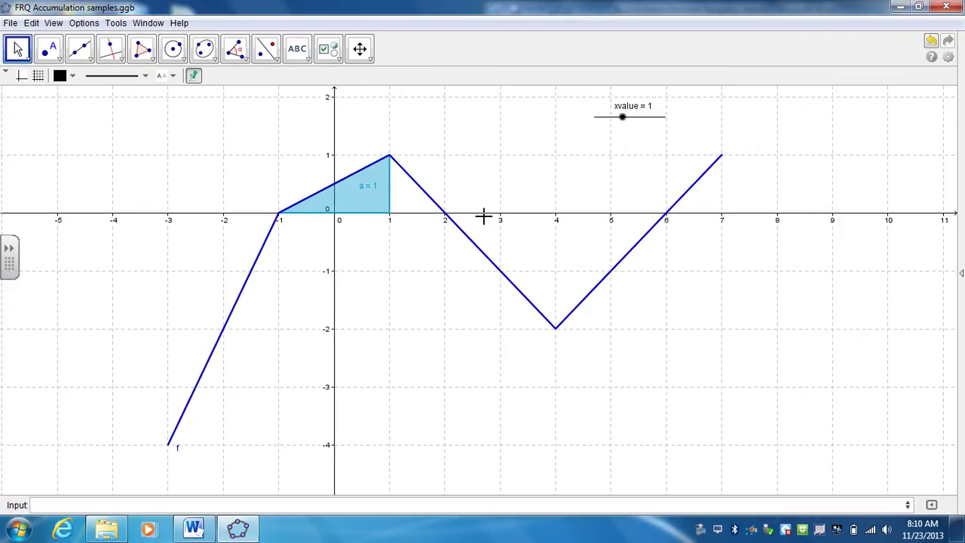
double_click(371, 195)
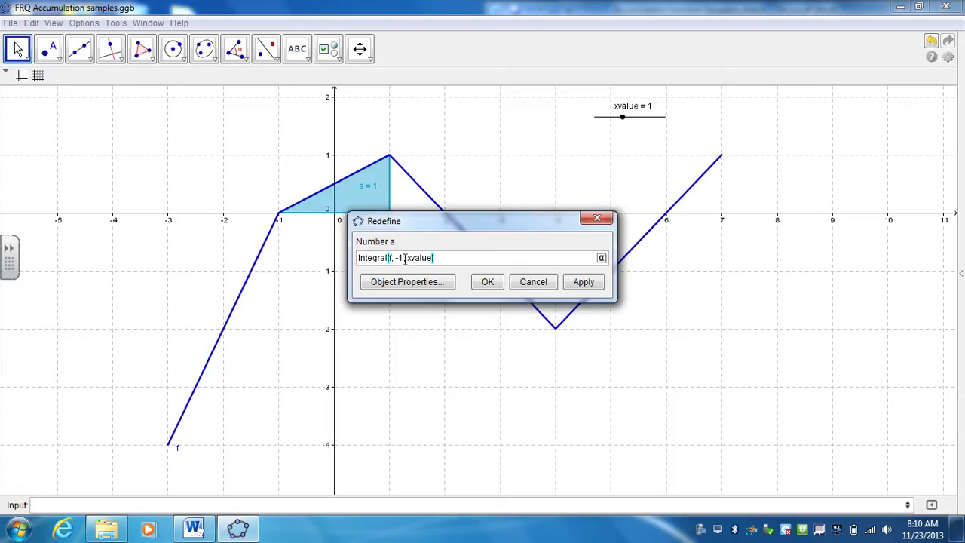
left_click(533, 282)
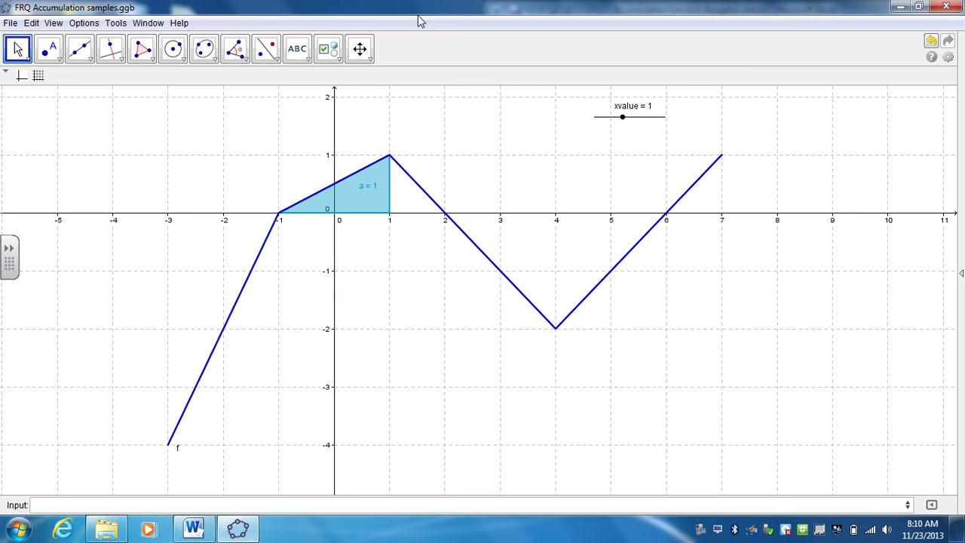
Return GeoGebra to a smaller window beside the Word document.
left_click_drag(420, 13, 548, 9)
left_click_drag(393, 9, 227, 1)
double_click(386, 12)
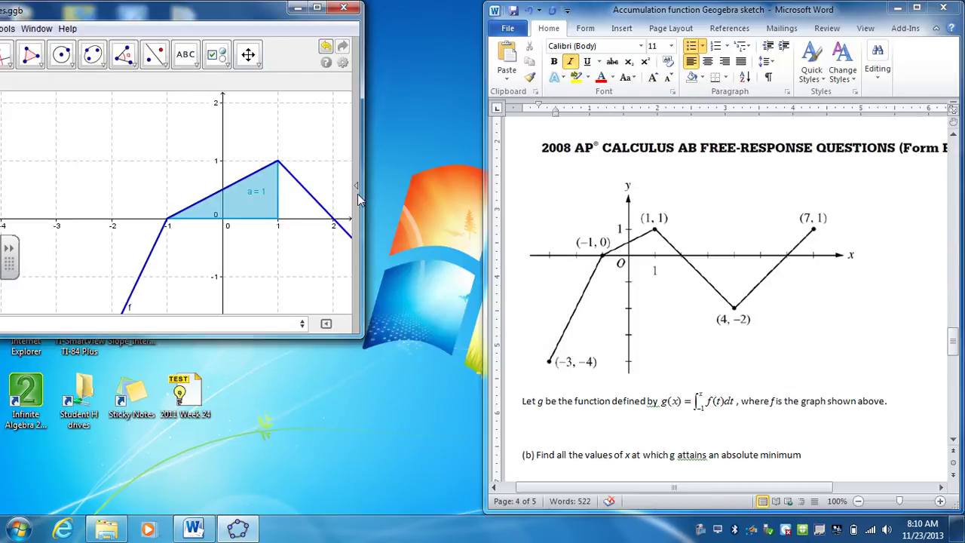
Place GeoGebra beside Word and create point A = (xvalue, a) from the Input bar.
left_click_drag(370, 192, 505, 192)
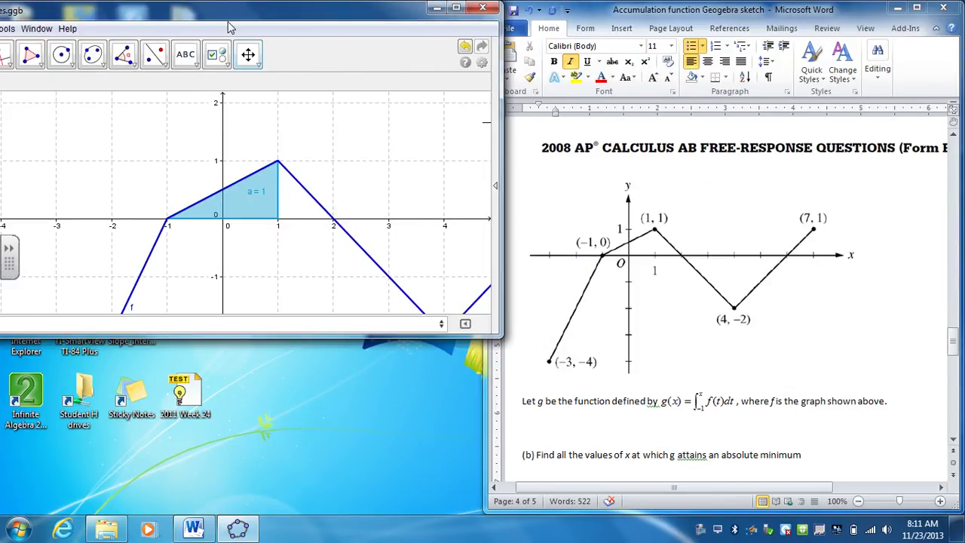
left_click_drag(218, 18, 341, 18)
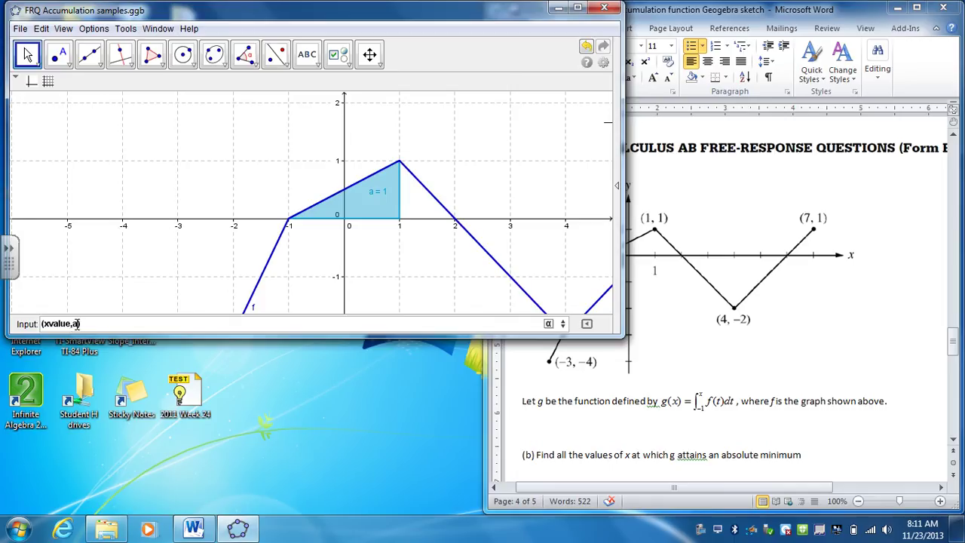
key("Return")
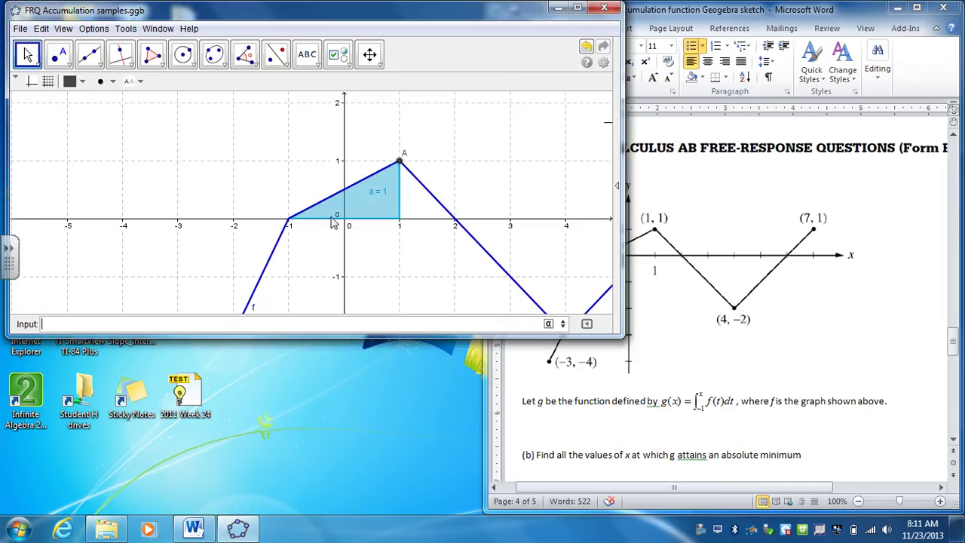
Maximize GeoGebra and drag the xvalue slider to 2.2.
left_click(577, 8)
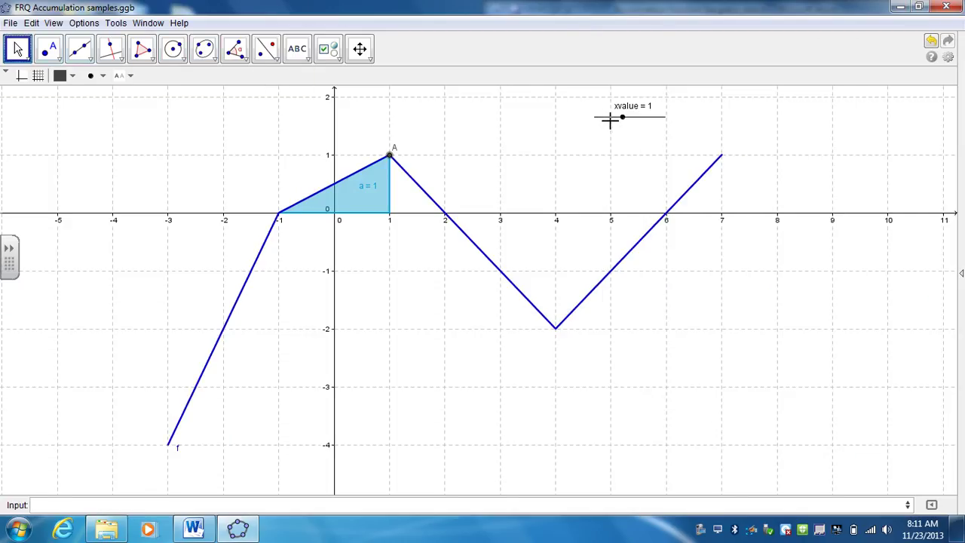
mouse_move(622, 122)
left_mouse_down()
mouse_move(642, 121)
mouse_move(661, 140)
mouse_move(592, 146)
mouse_move(631, 151)
left_mouse_up()
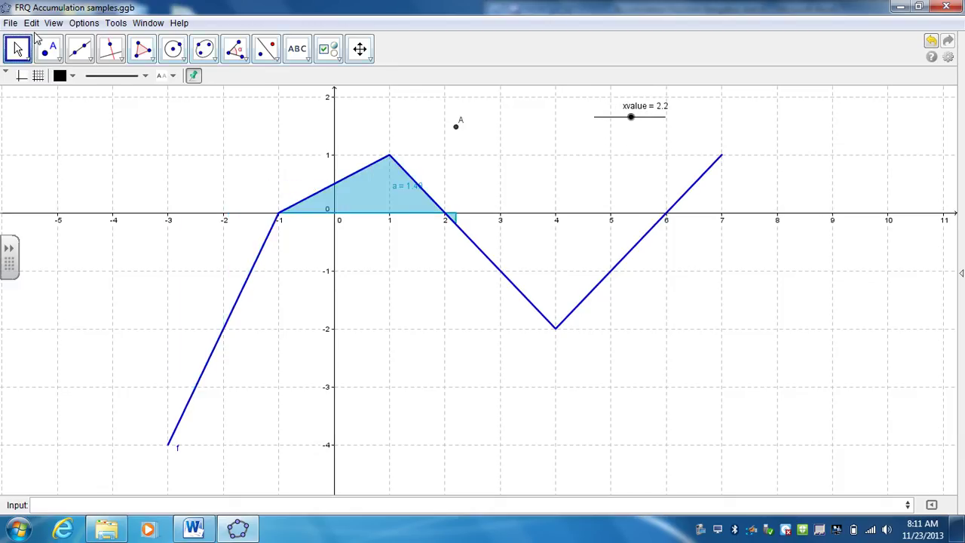
Hide point A's label and colour it Maroon (128, 0, 0) in its properties.
double_click(456, 127)
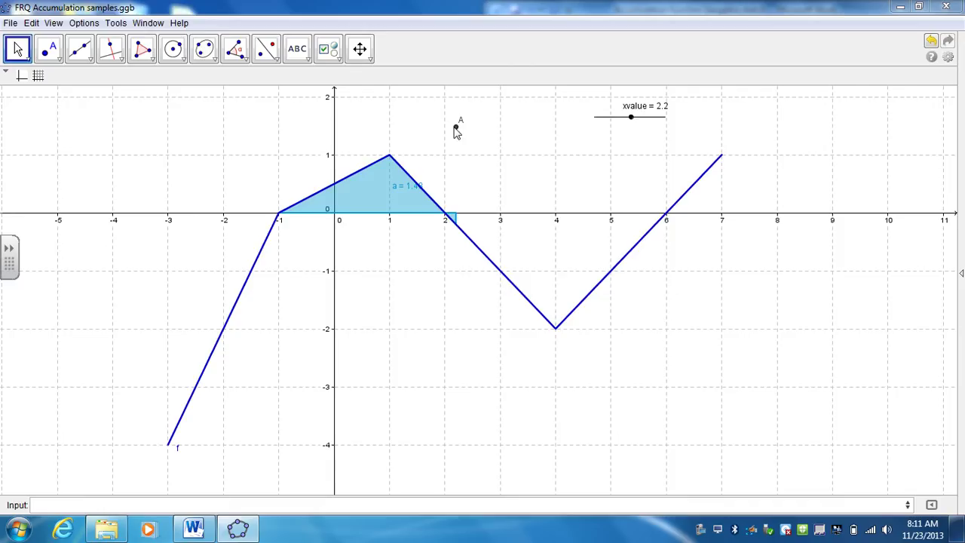
left_click(419, 284)
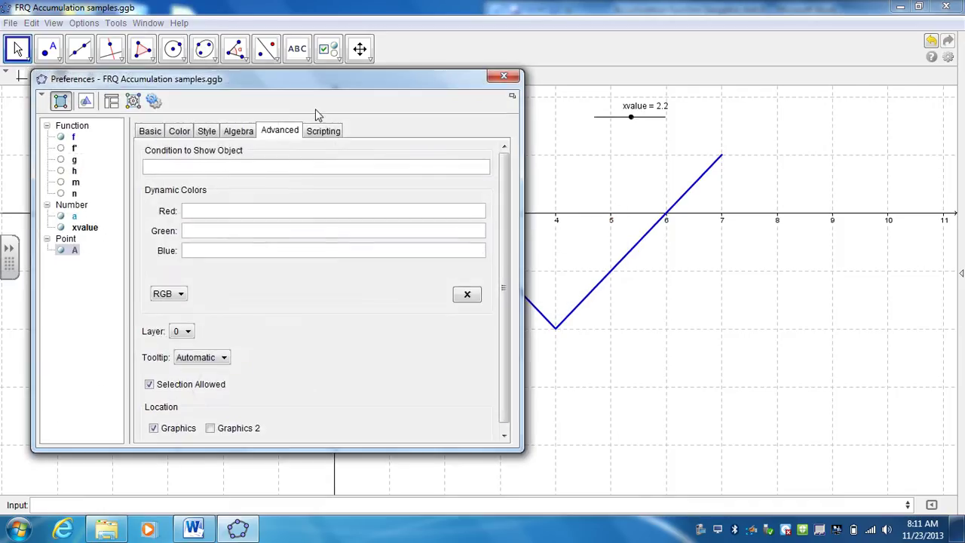
left_click(156, 132)
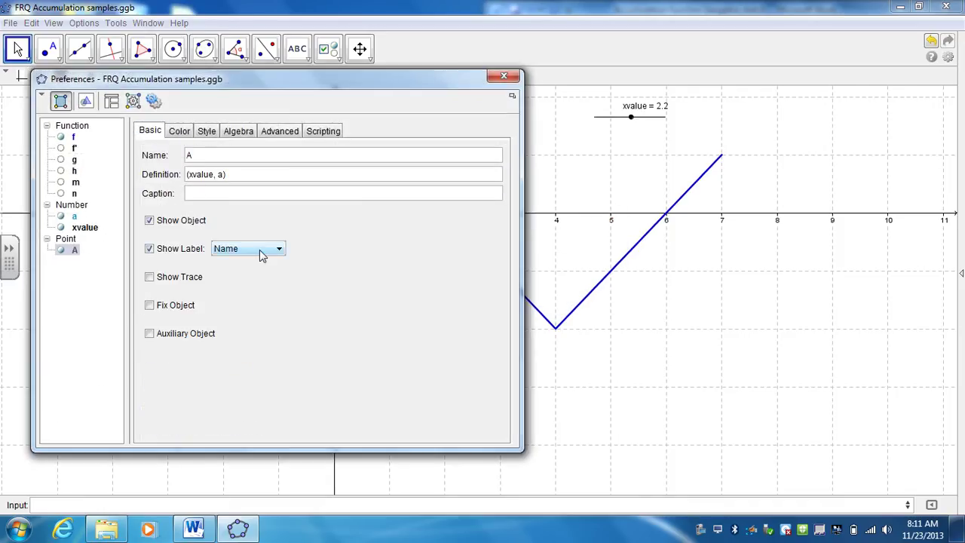
left_click(150, 249)
left_click(178, 131)
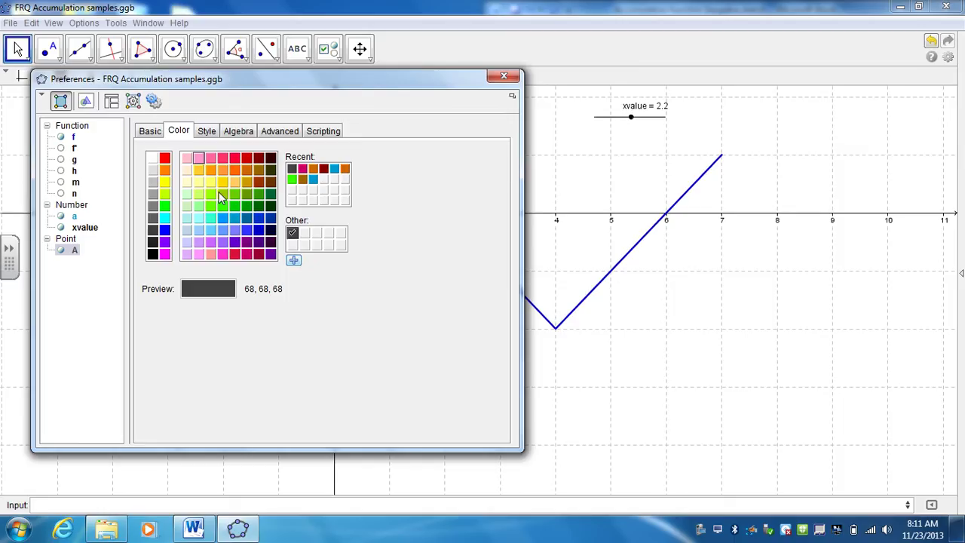
left_click(258, 158)
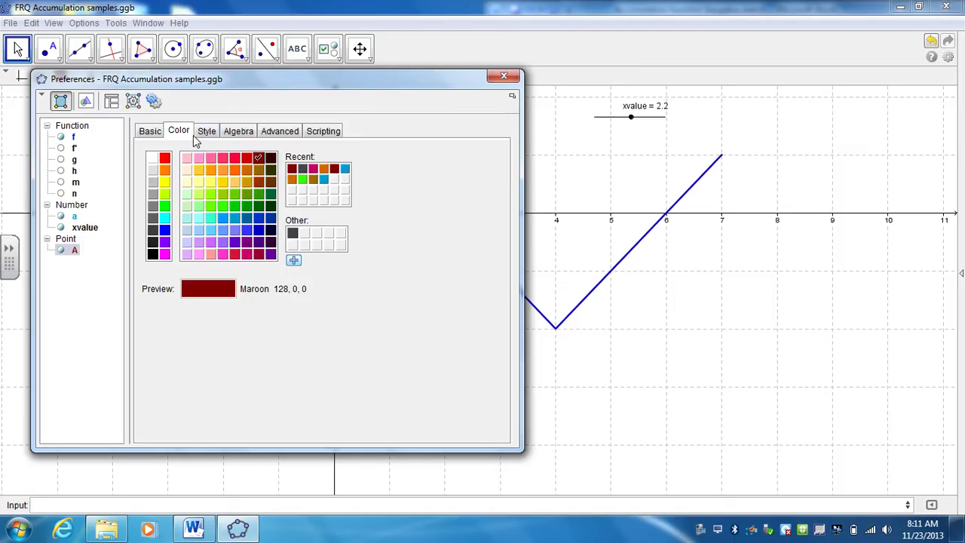
left_click(206, 131)
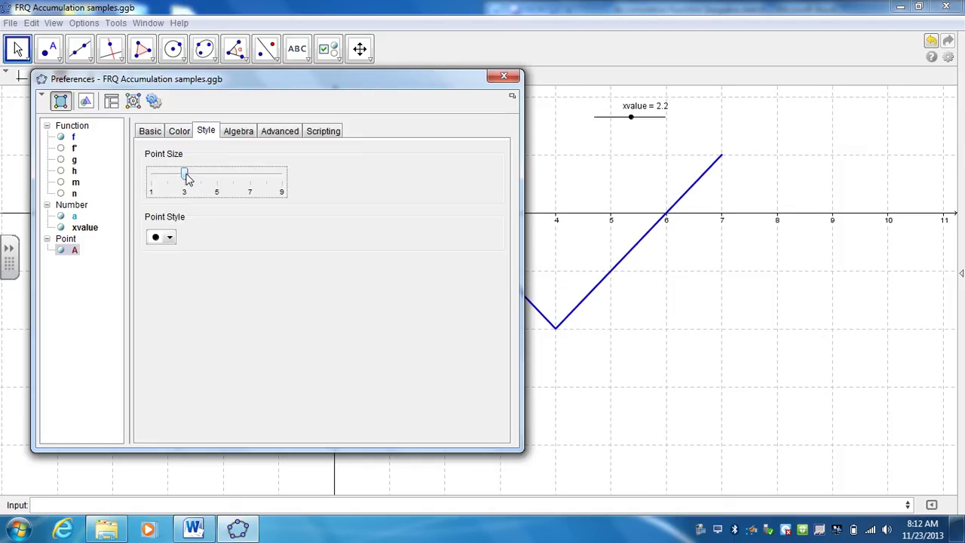
Close point A's properties and pan the graph view right and down.
left_click(504, 76)
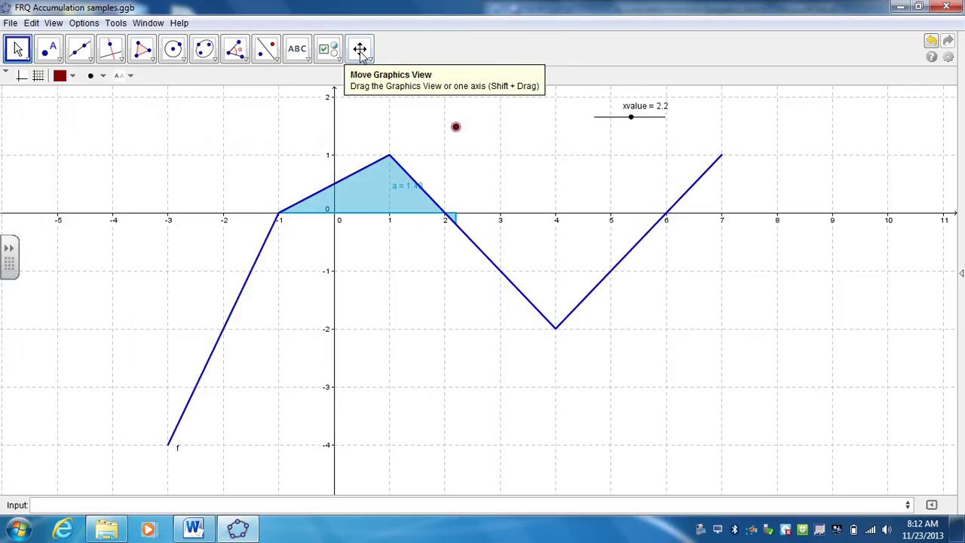
left_click(360, 49)
left_click_drag(504, 179, 554, 224)
left_click(18, 49)
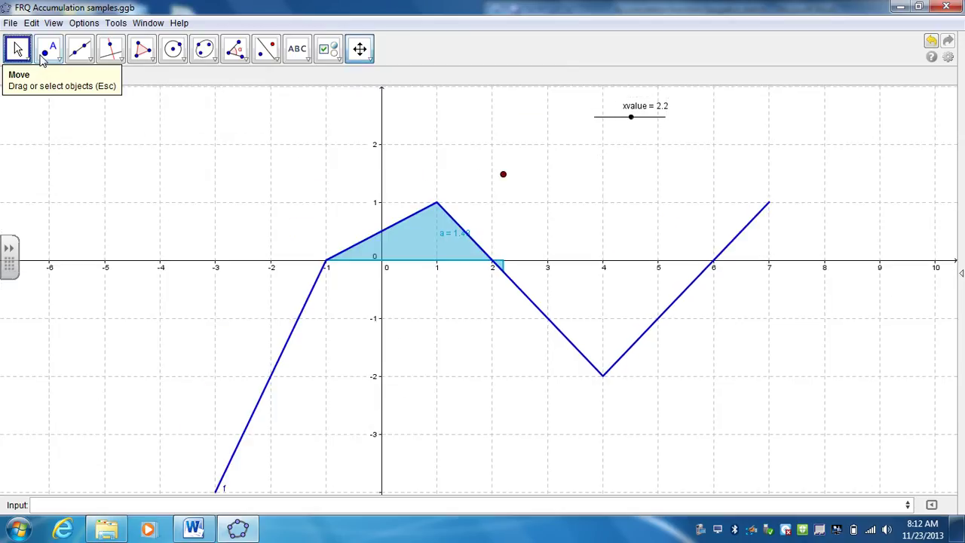
Turn on trace for point A, animate xvalue, and snap GeoGebra beside Word.
right_click(504, 175)
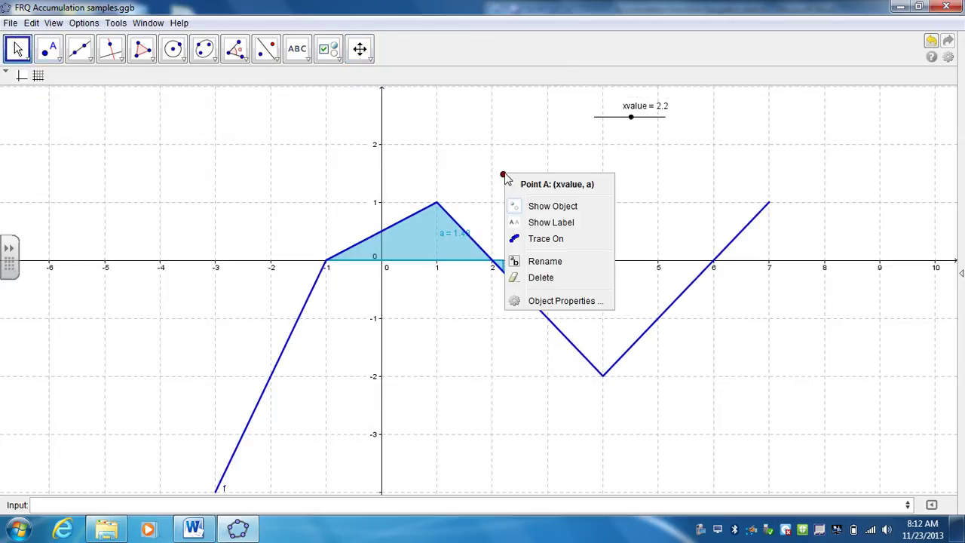
left_click(536, 242)
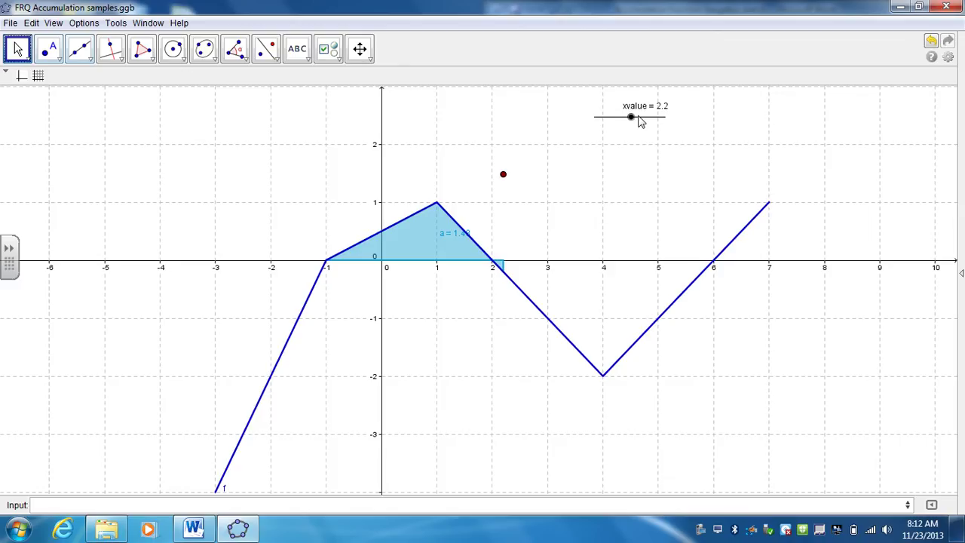
right_click(632, 118)
left_click(676, 185)
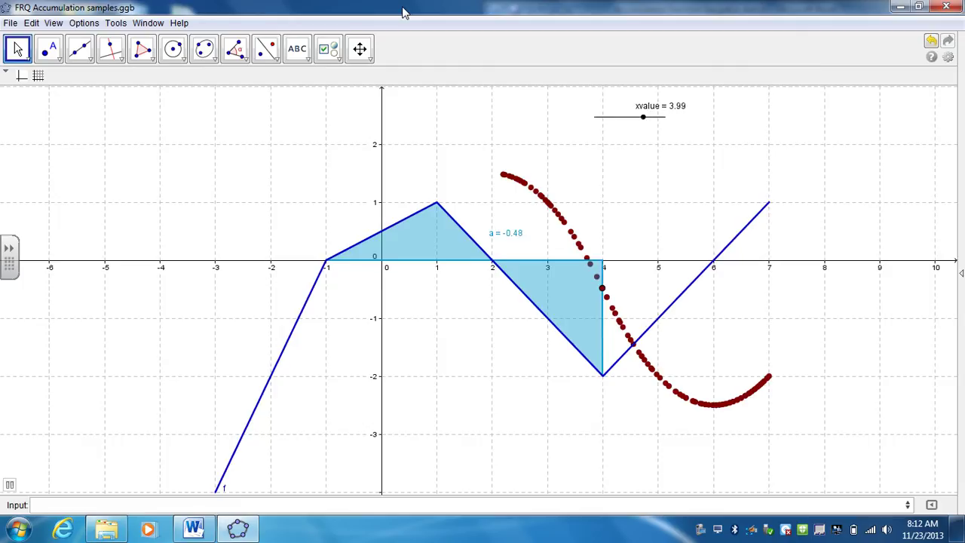
key("super+Left")
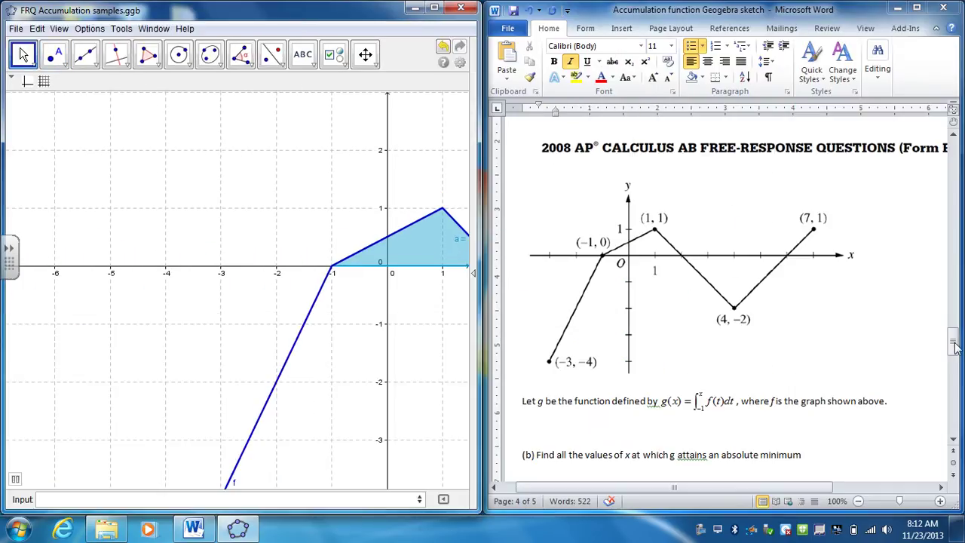
Scroll Word to part (b), then return GeoGebra to full screen.
left_click_drag(954, 347, 953, 337)
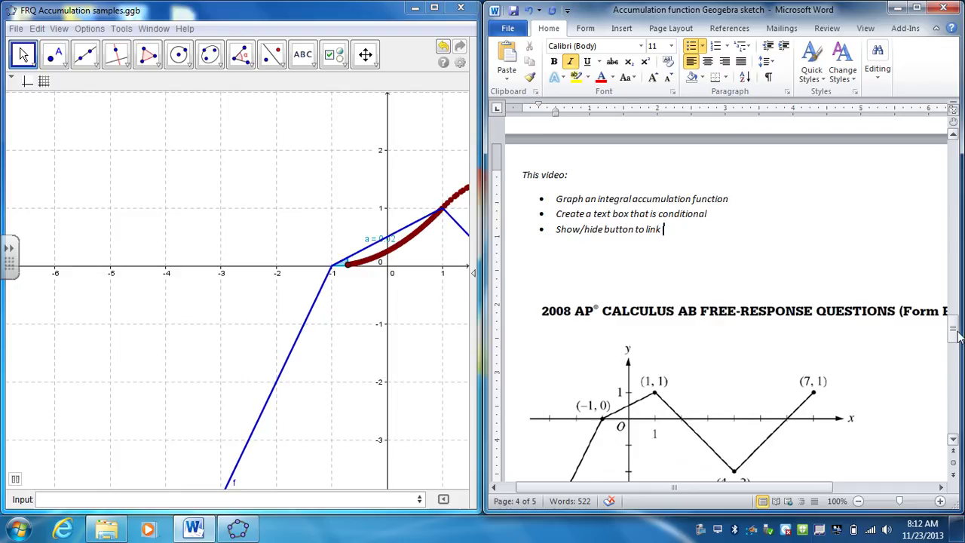
left_click_drag(957, 337, 954, 348)
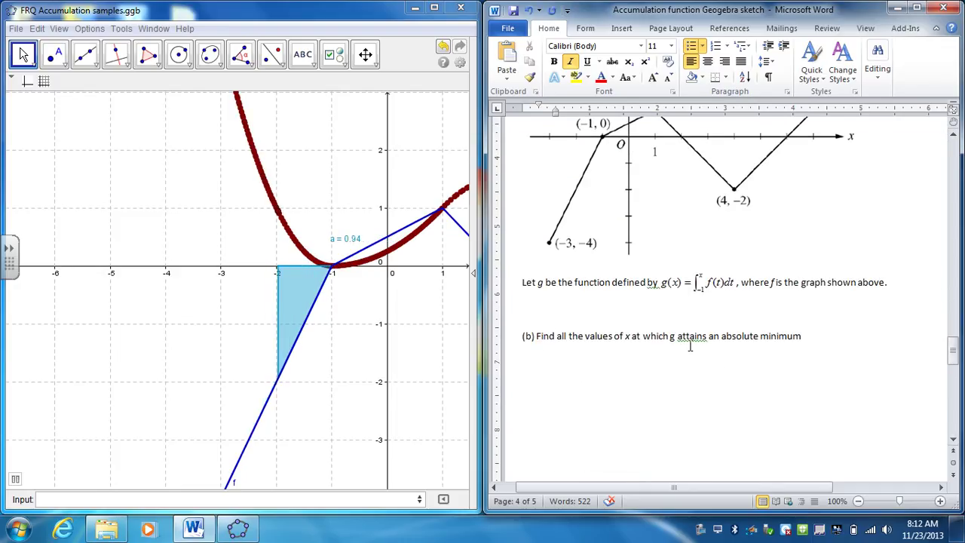
left_click(435, 7)
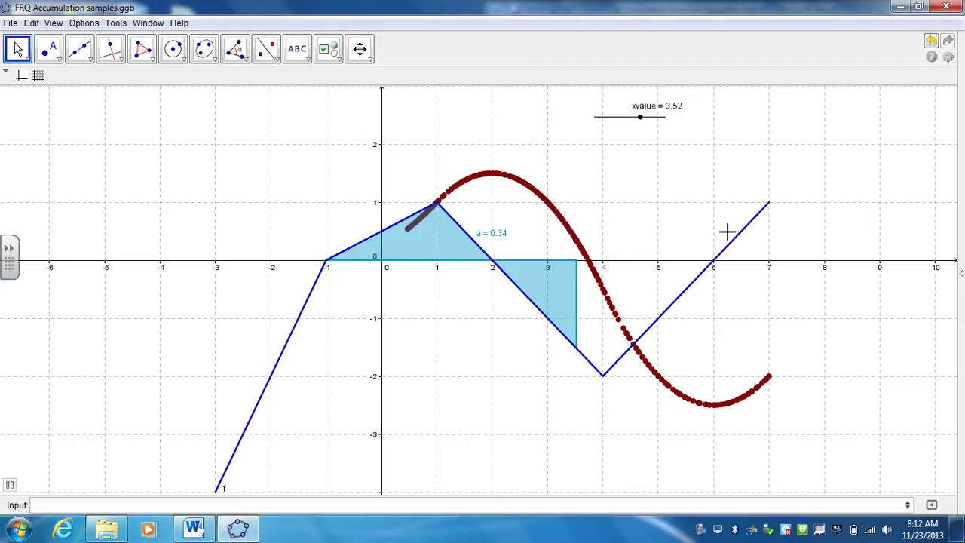
Add the text 'absolute minimum is at x=6' and move it near the top, right of the y-axis.
left_click(297, 49)
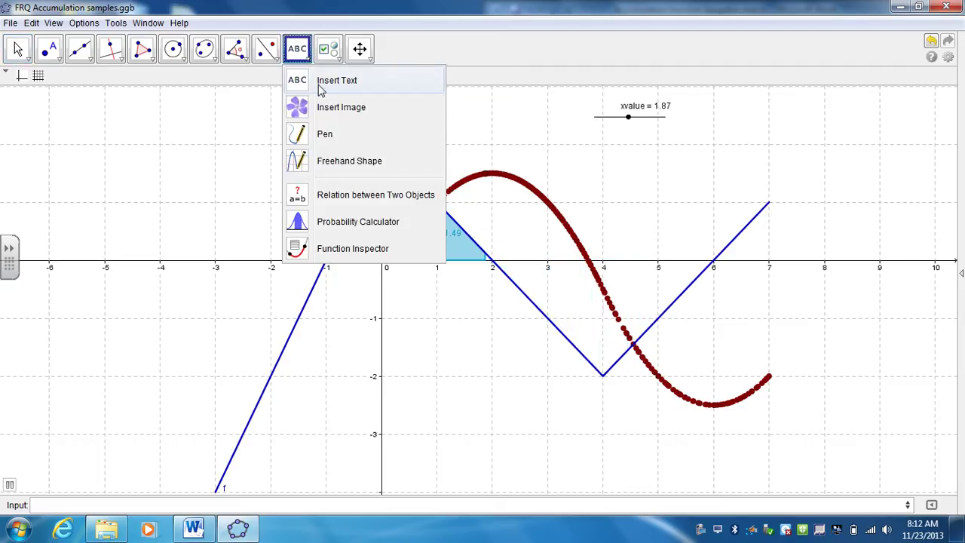
left_click(319, 88)
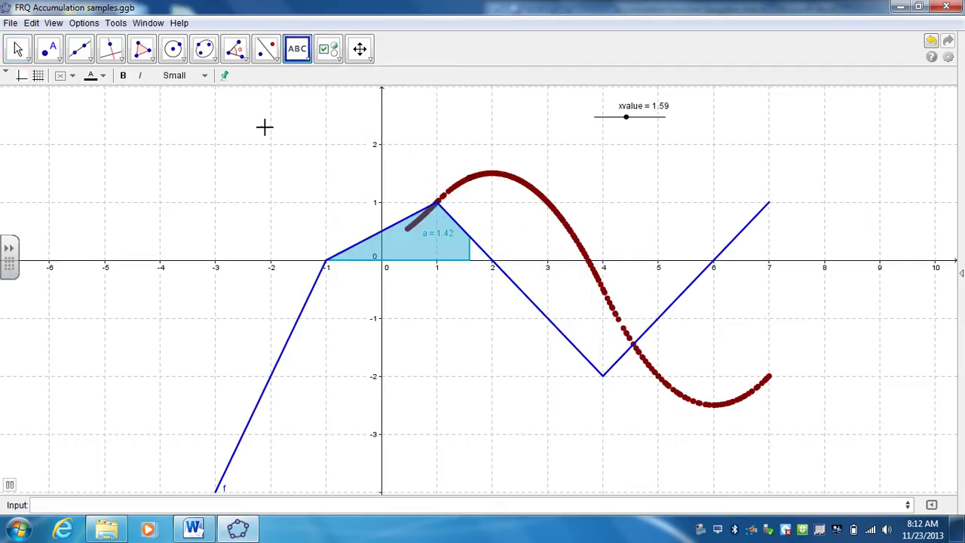
left_click(180, 134)
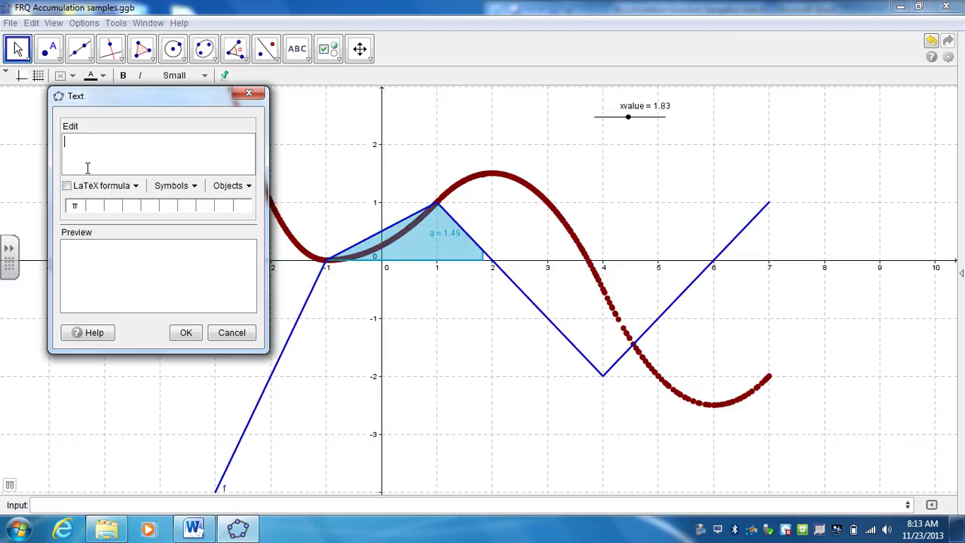
type("bsolute ")
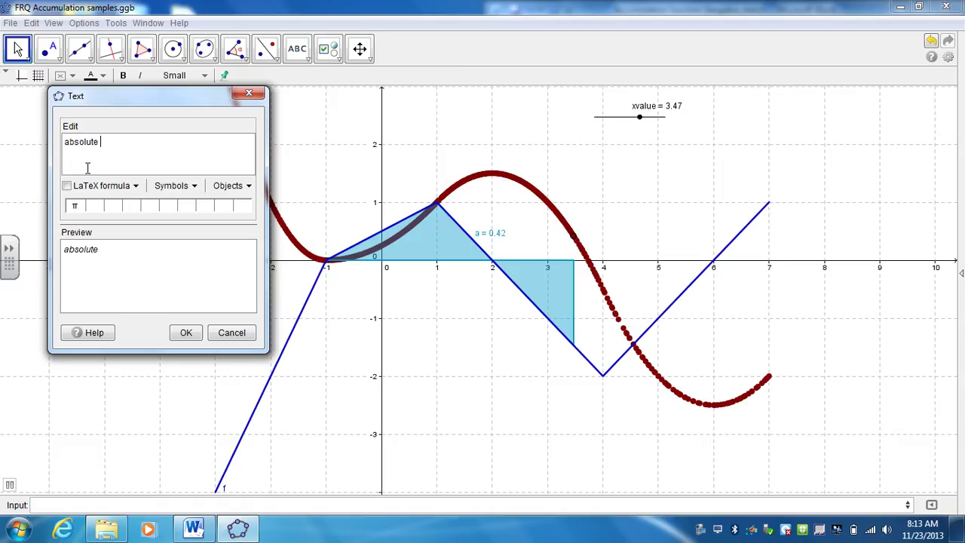
type("minimum i s")
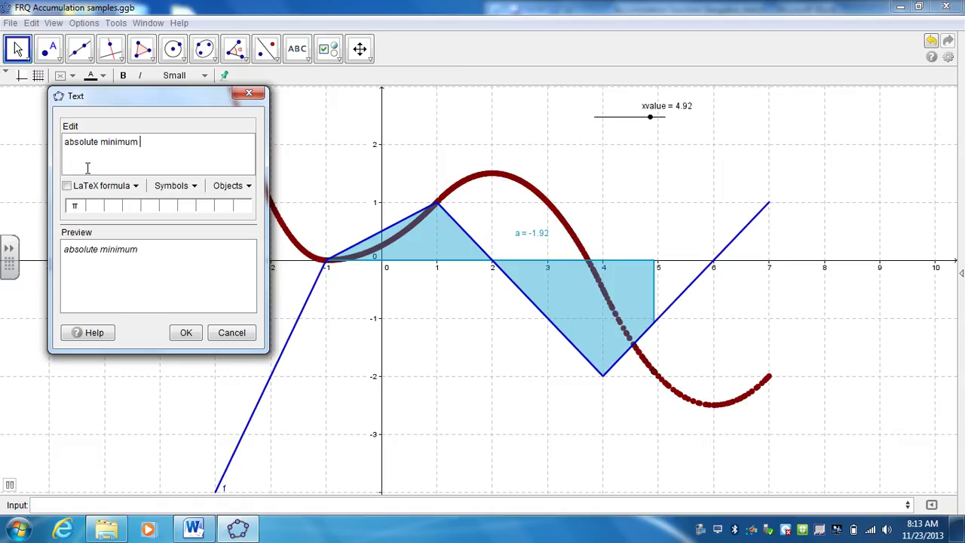
key("BackSpace")
key("BackSpace")
type("s at ")
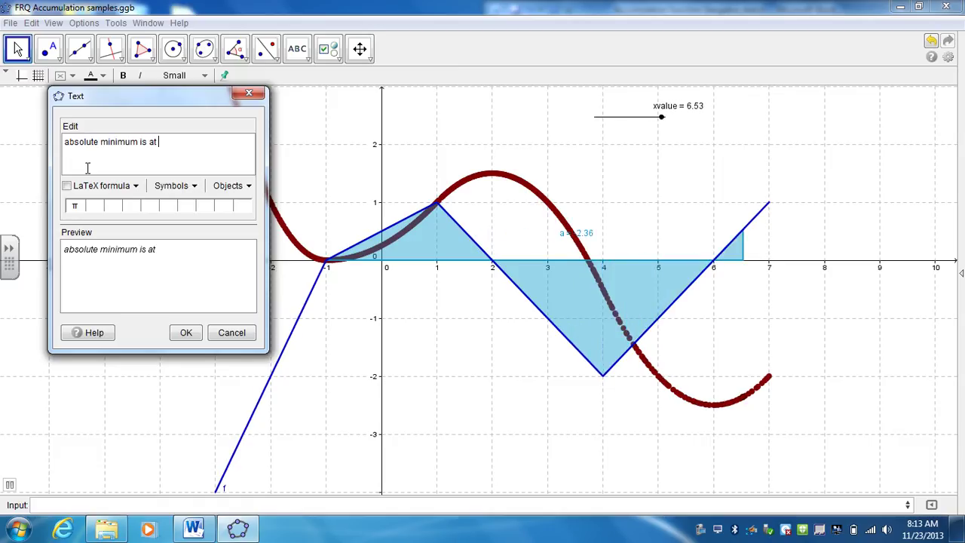
type("x=6")
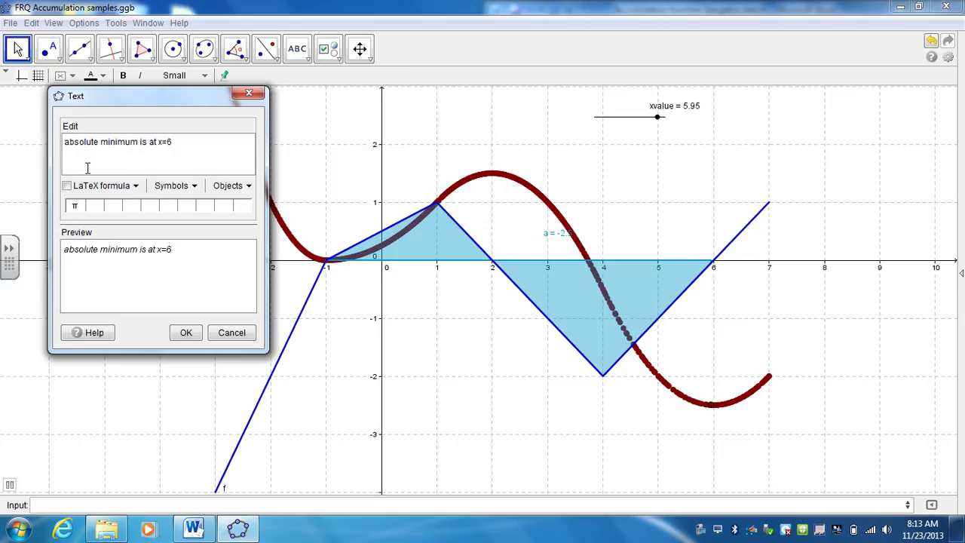
left_click(186, 333)
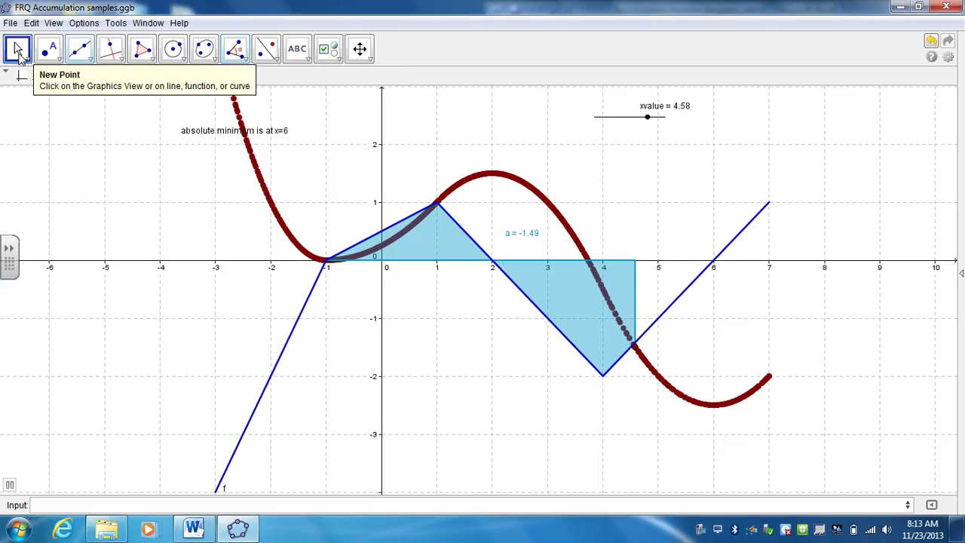
left_click_drag(209, 118, 407, 103)
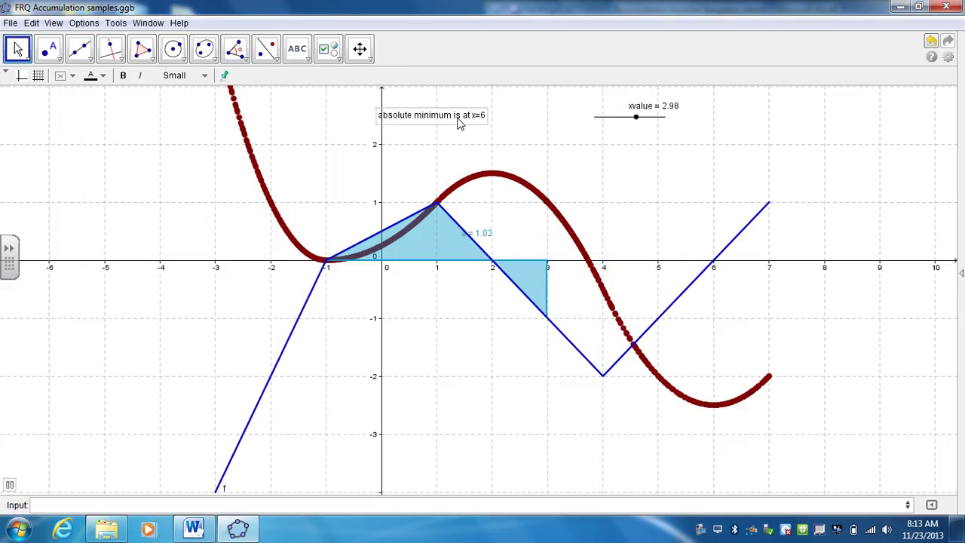
Make the absolute-minimum text Large and orange (255, 102, 0), then nudge it slightly lower.
right_click(431, 119)
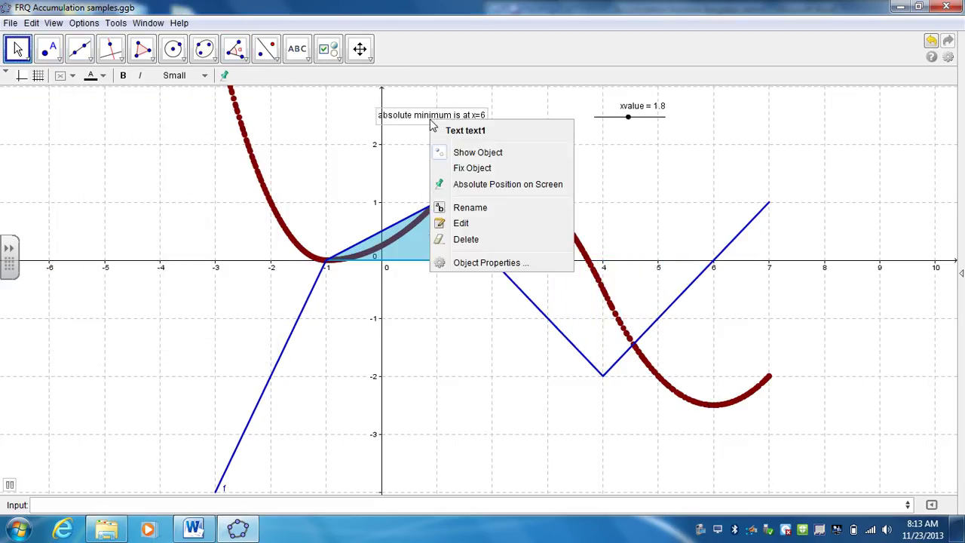
left_click(466, 265)
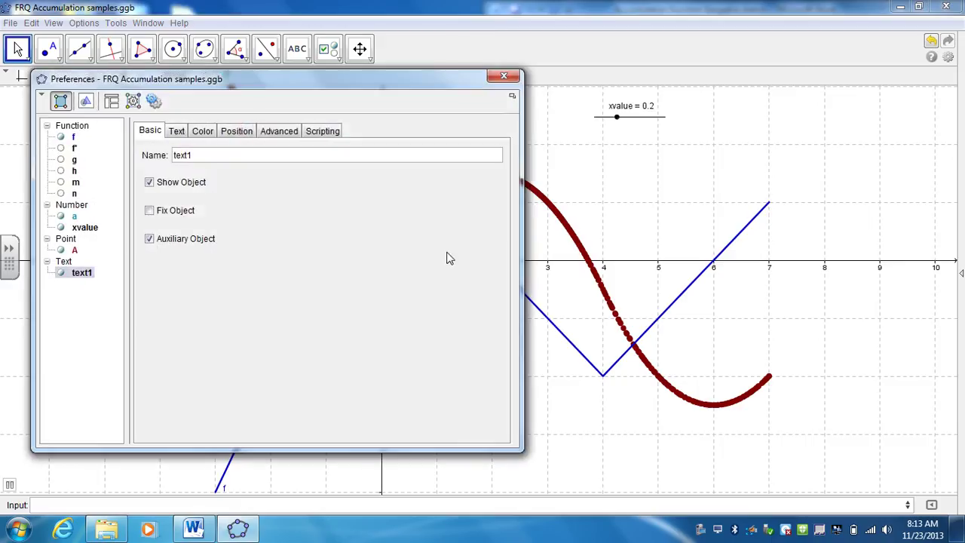
left_click(178, 131)
left_click(236, 153)
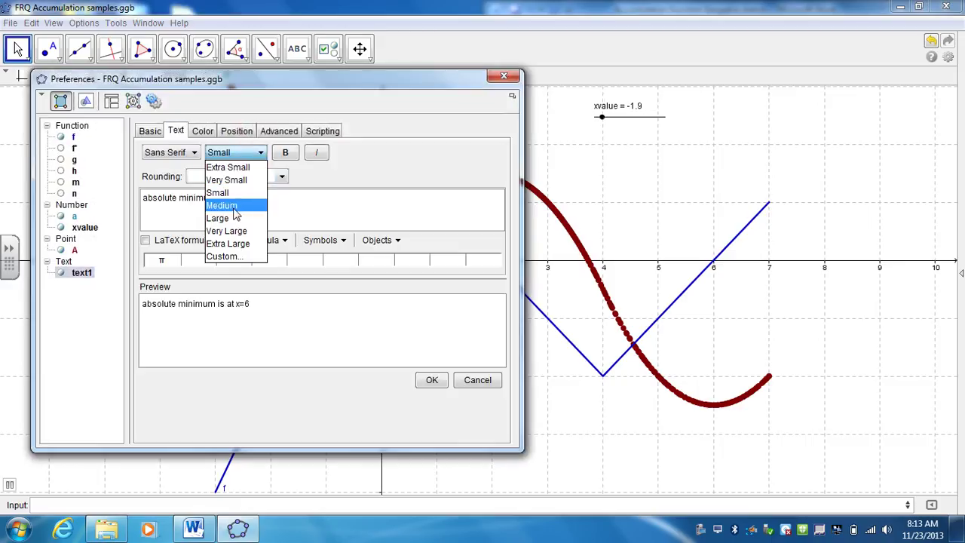
left_click(226, 215)
left_click(202, 130)
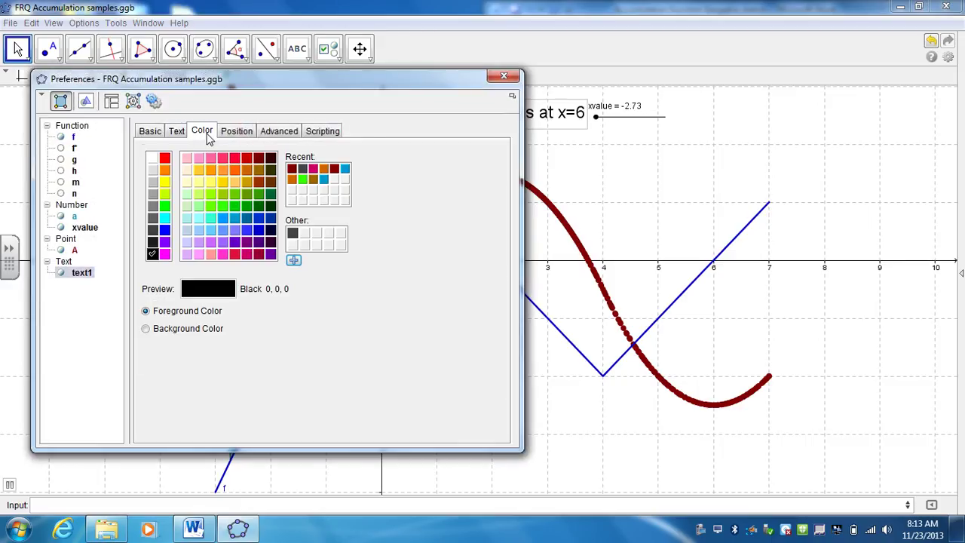
left_click(233, 170)
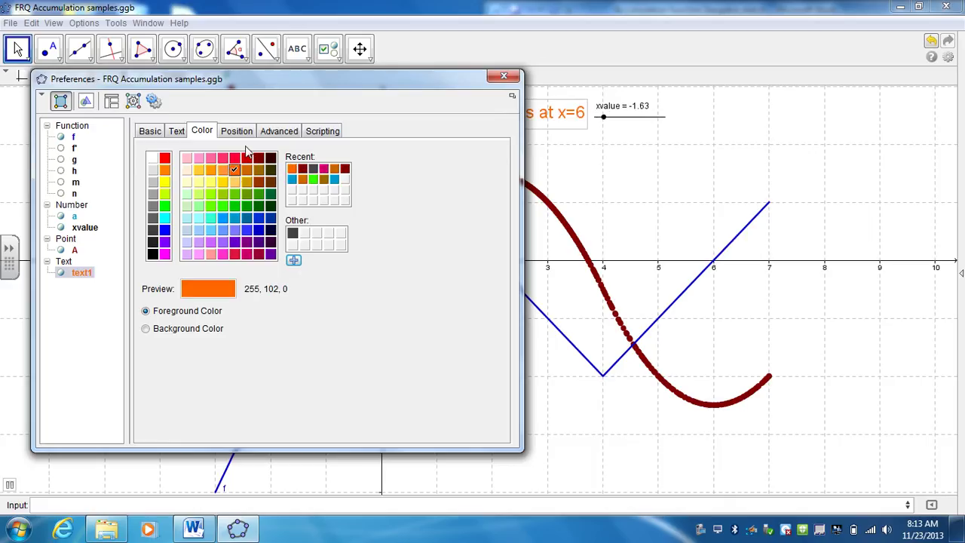
left_click(504, 77)
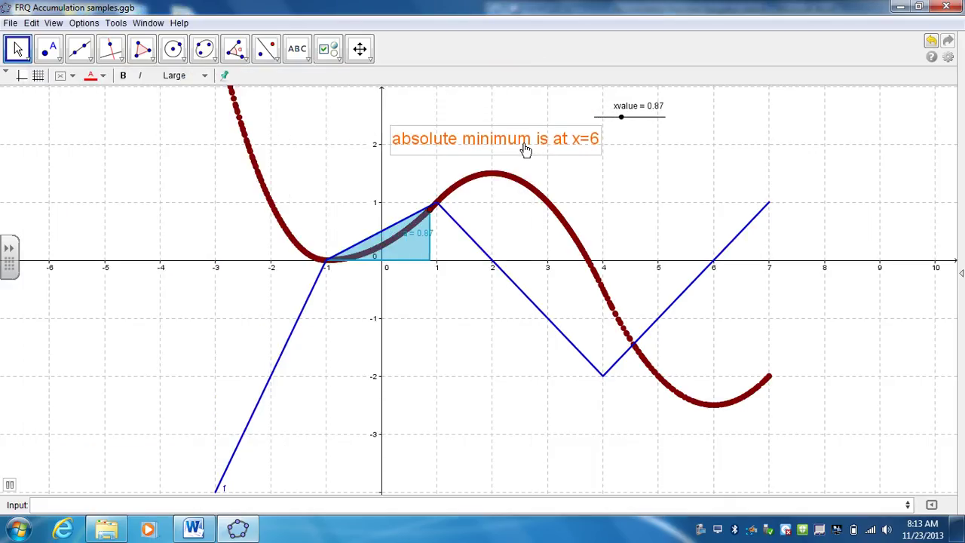
left_click_drag(526, 149, 524, 153)
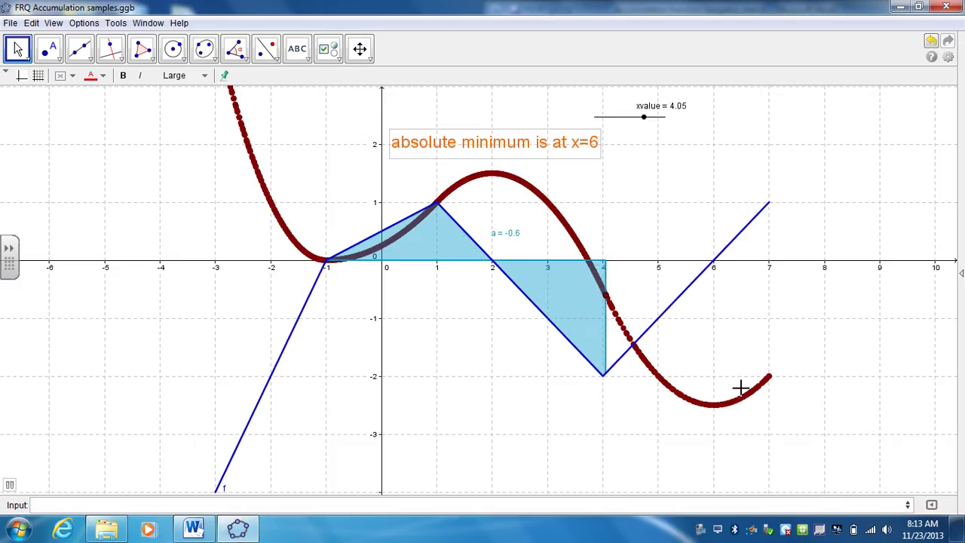
Set the orange text's Condition to Show Object to 4.5<xvalue<7.
right_click(510, 143)
left_click(551, 282)
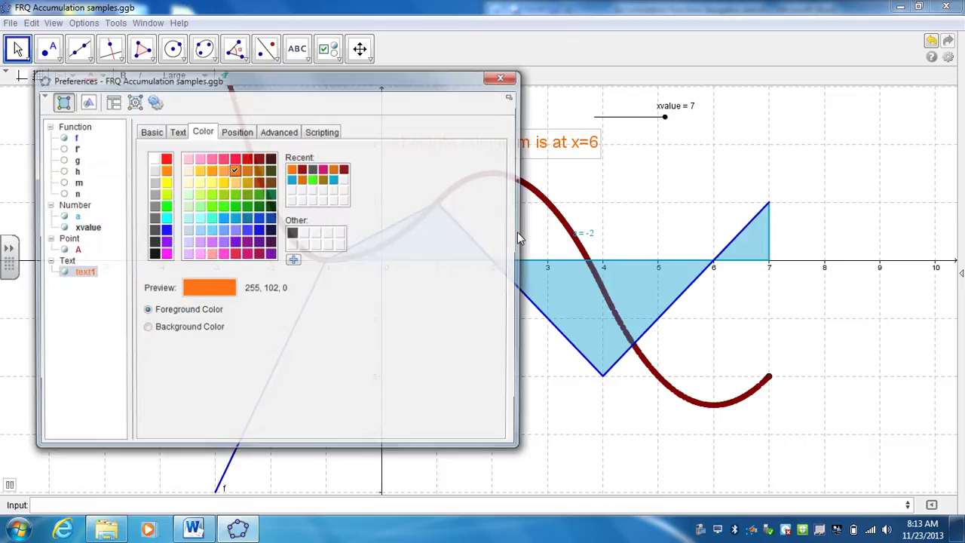
left_click(278, 133)
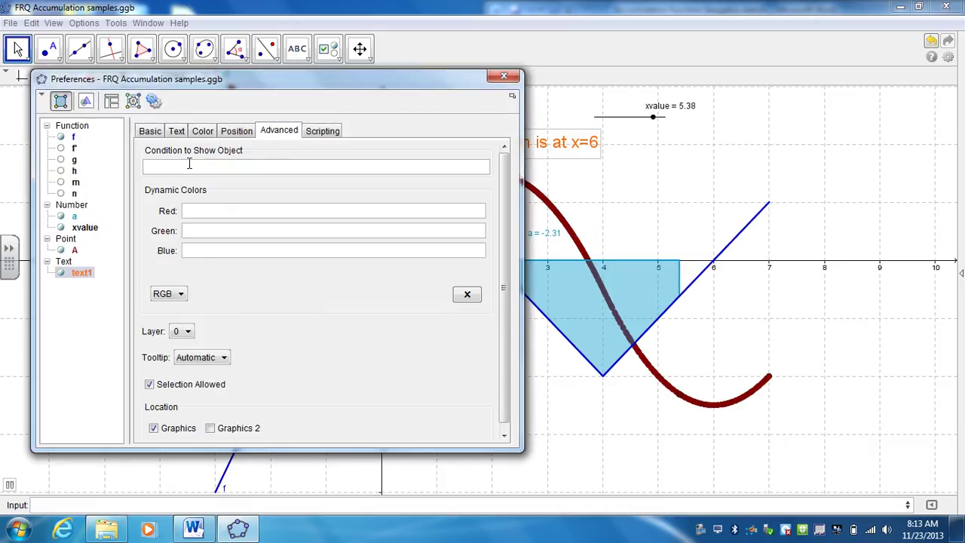
left_click(193, 167)
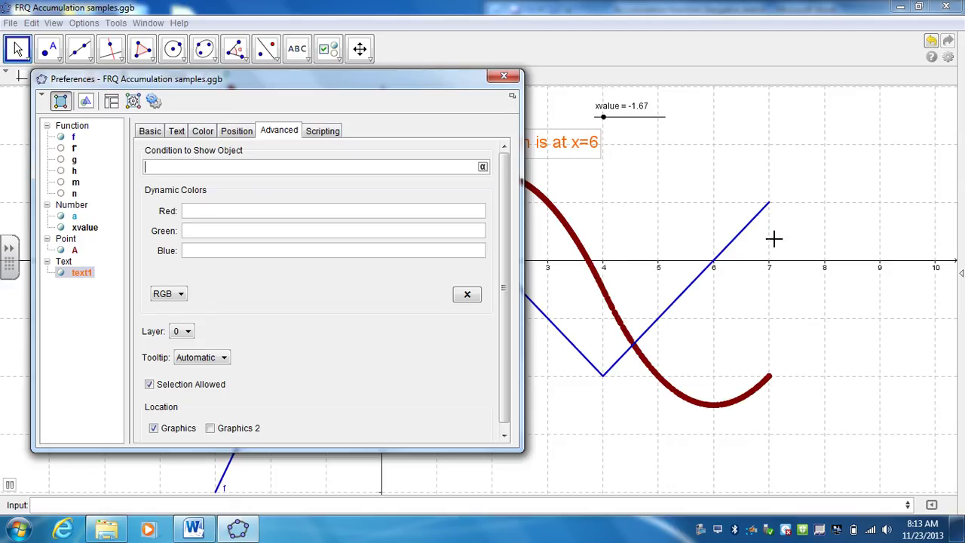
left_click(316, 166)
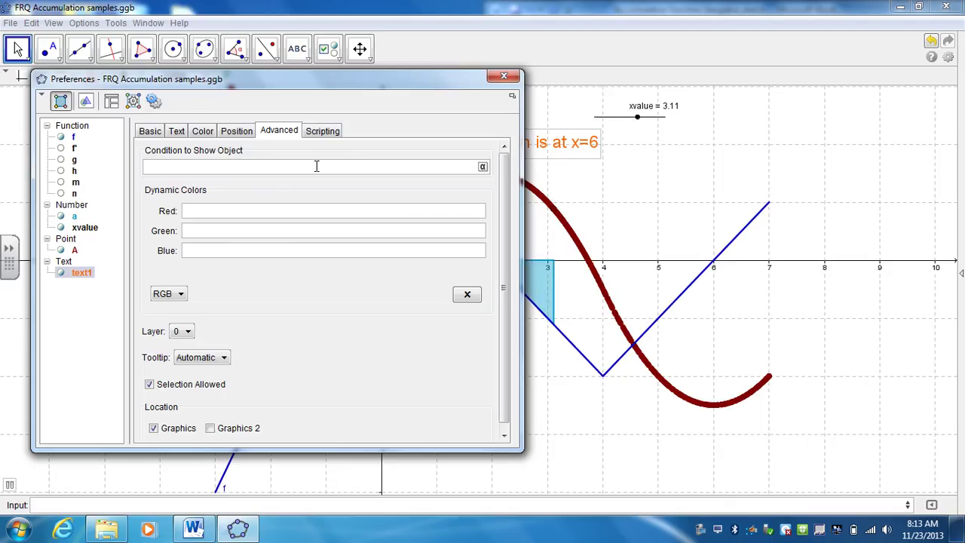
type("4.5")
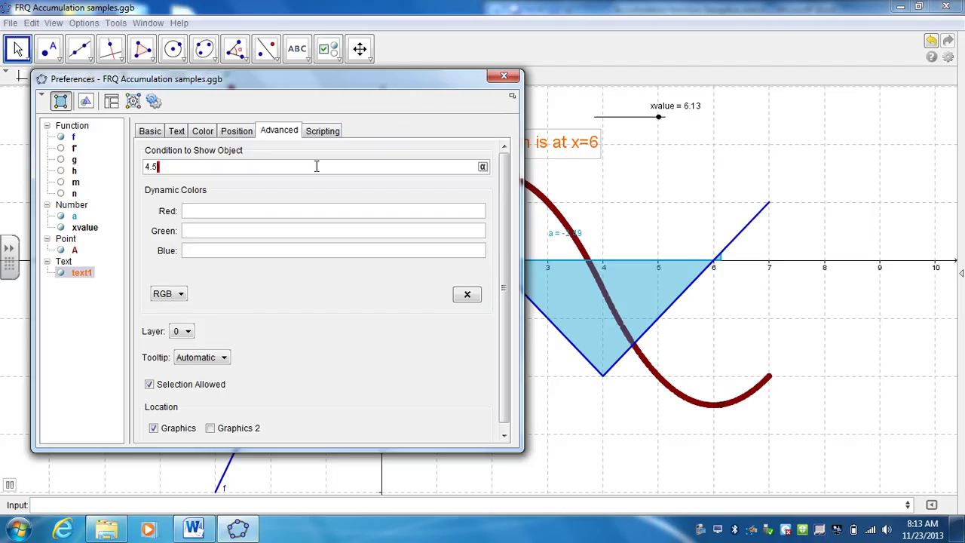
type("<")
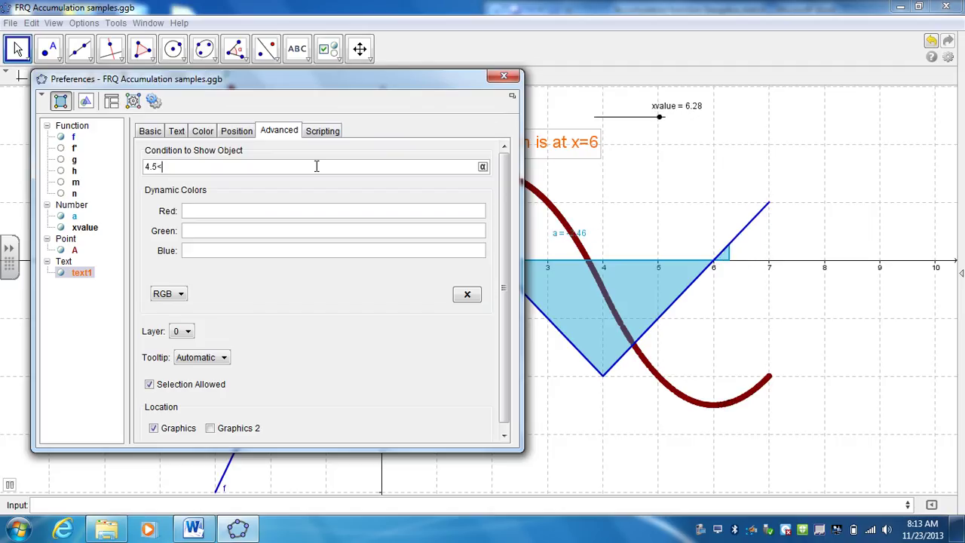
type("xvalue")
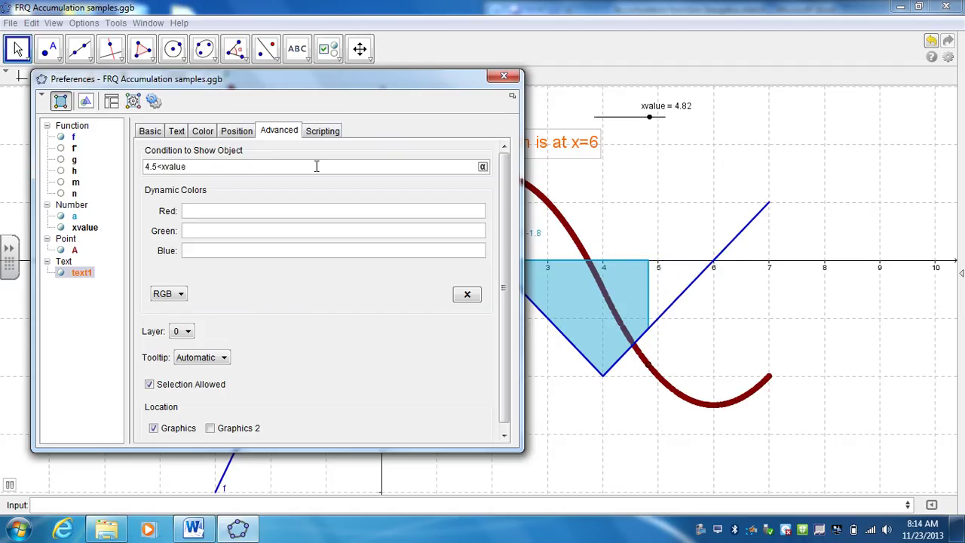
type("<7")
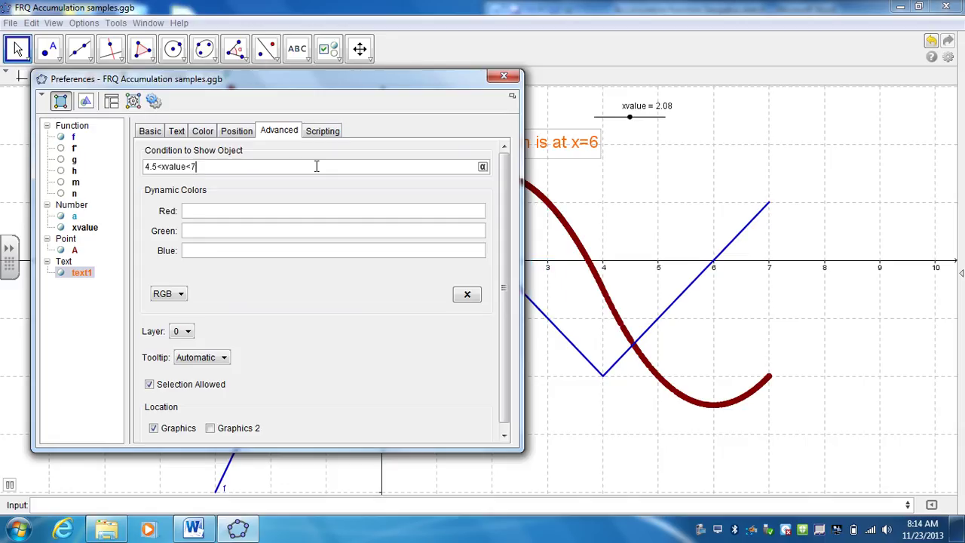
key("Return")
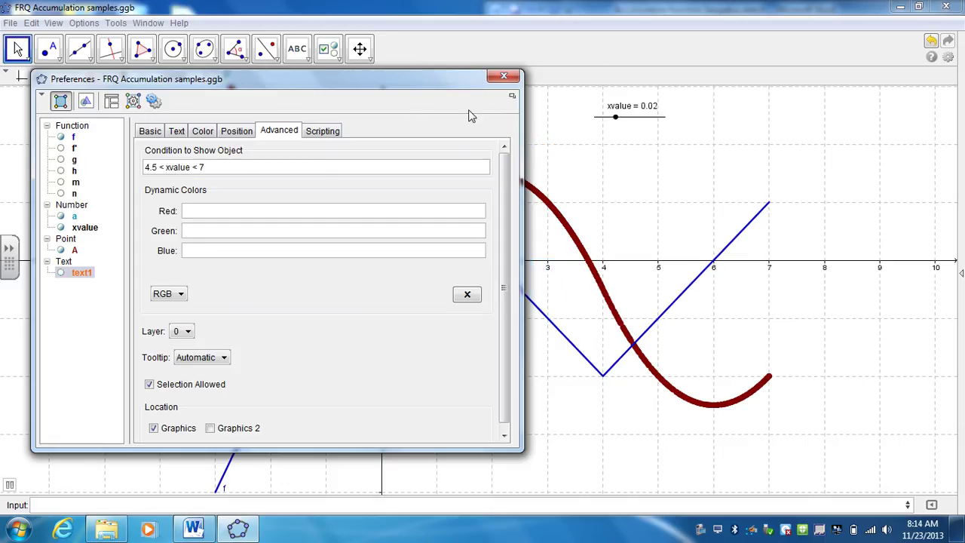
Close the text settings and move xvalue from about 3.9 to 4.89 so the orange text appears.
left_click(503, 78)
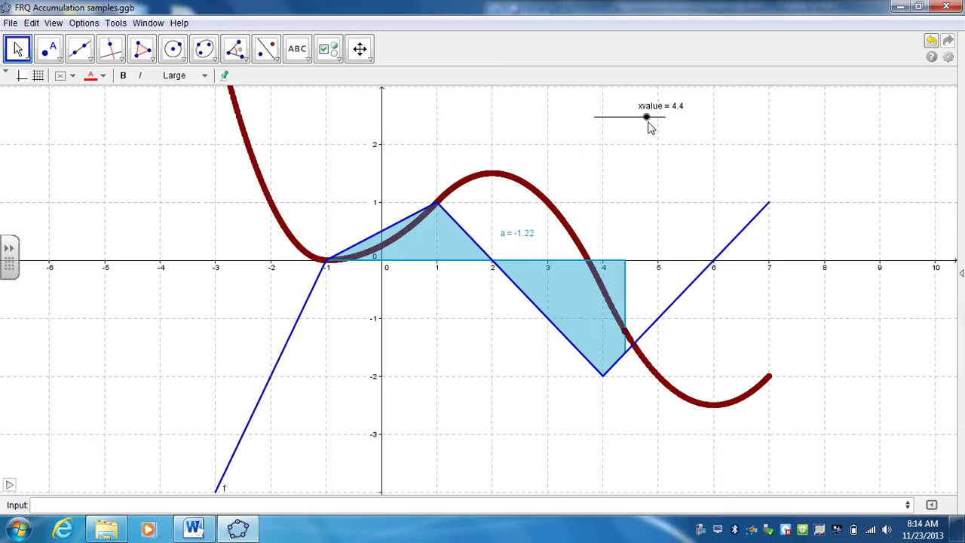
left_click_drag(647, 119, 643, 129)
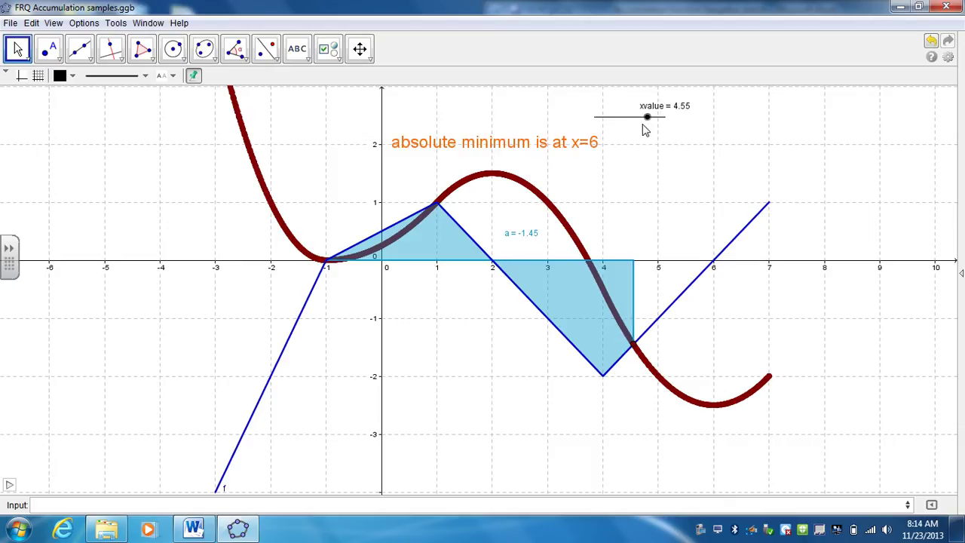
key("Right")
key("Right")
key("Right")
key("Right")
key("Right")
key("Right")
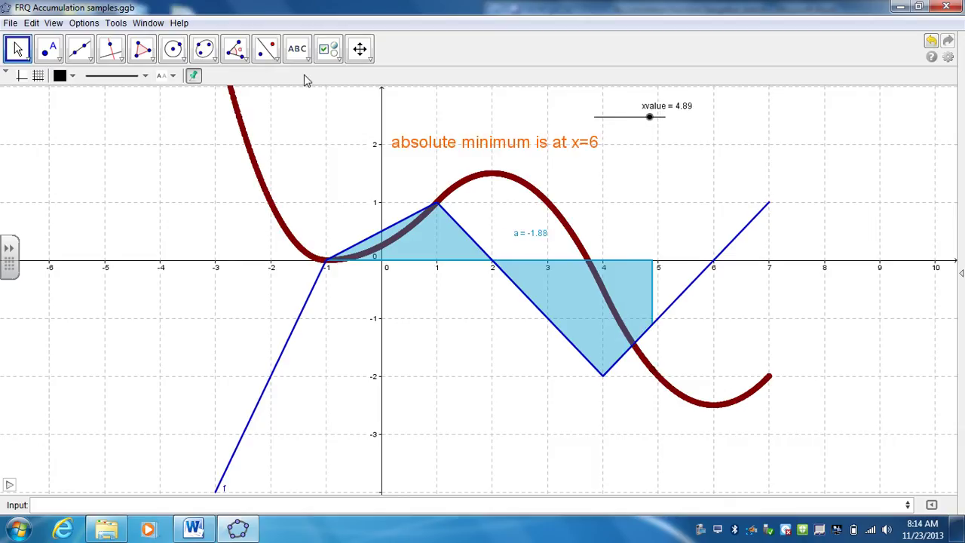
Step xvalue up to 5.49 and place a new show/hide checkbox on the graph.
key("Right")
key("Right")
key("Right")
key("Right")
key("Right")
key("Right")
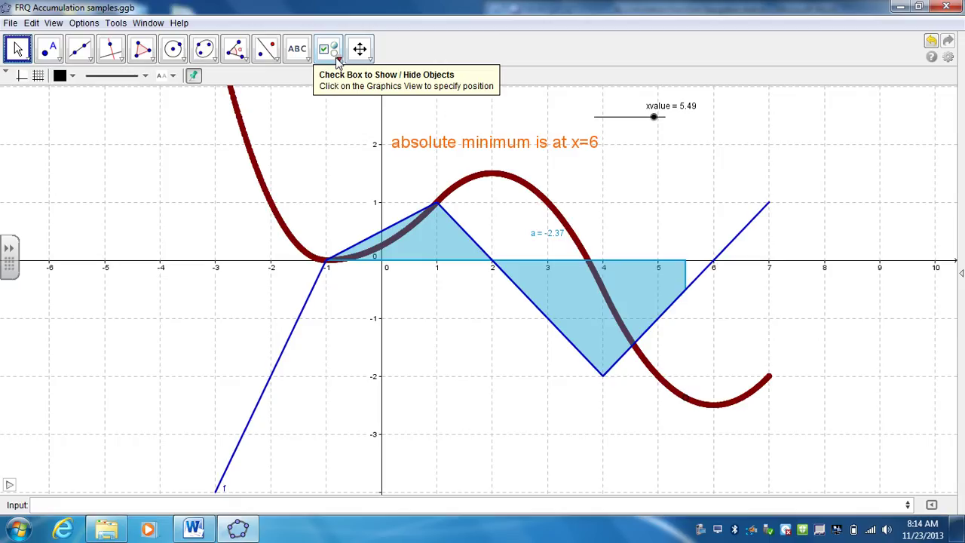
left_click(337, 62)
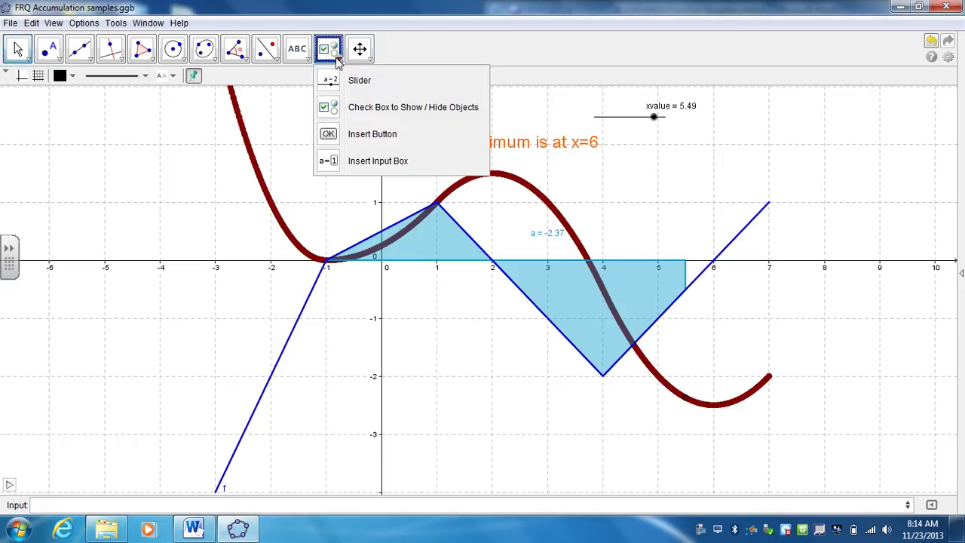
left_click(373, 109)
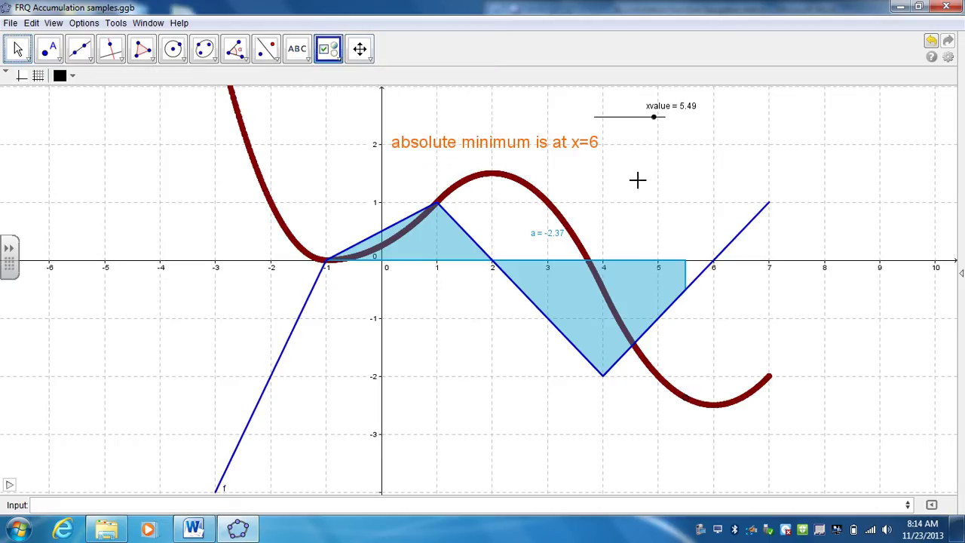
left_click(329, 52)
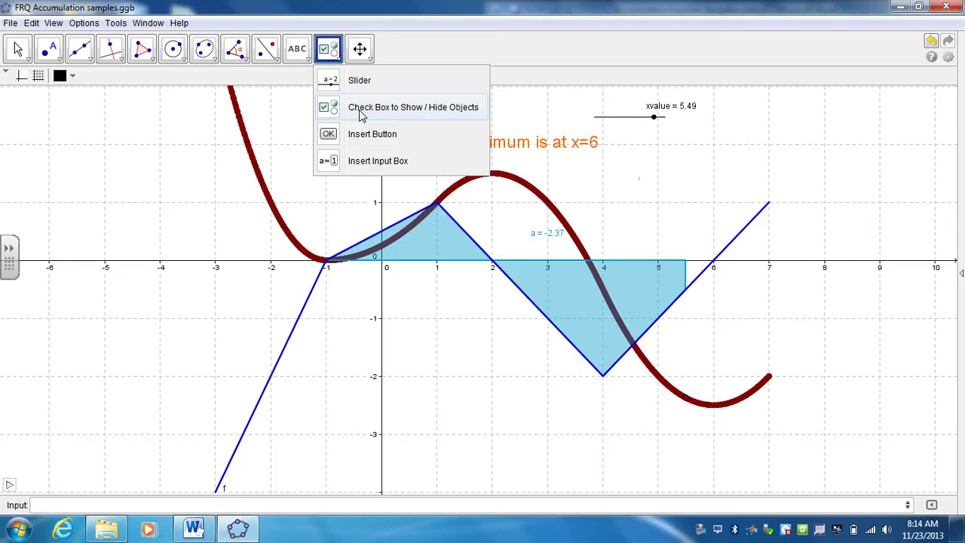
left_click(362, 106)
left_click(655, 171)
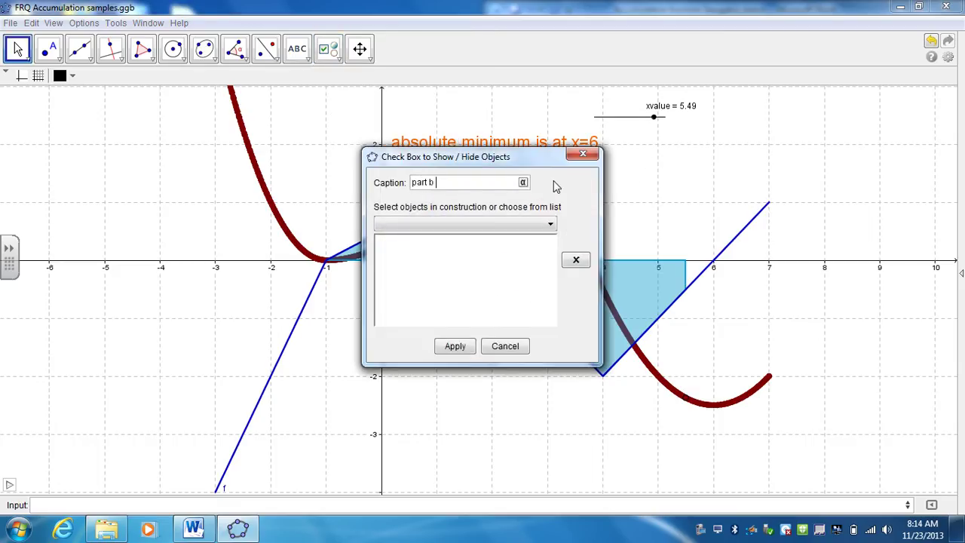
Link the 'part b' checkbox to the orange absolute-minimum text and point A, and create it.
left_click_drag(512, 166, 424, 169)
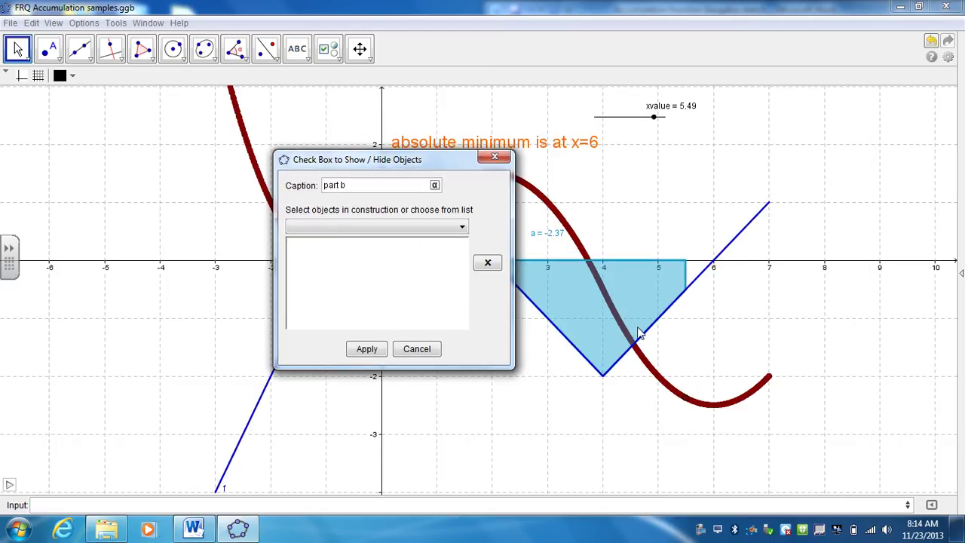
left_click(560, 149)
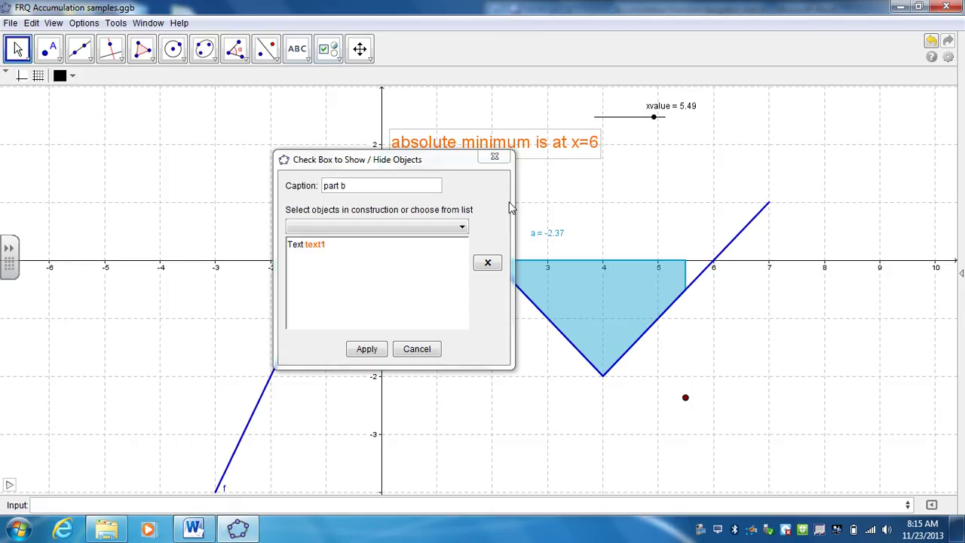
left_click(685, 399)
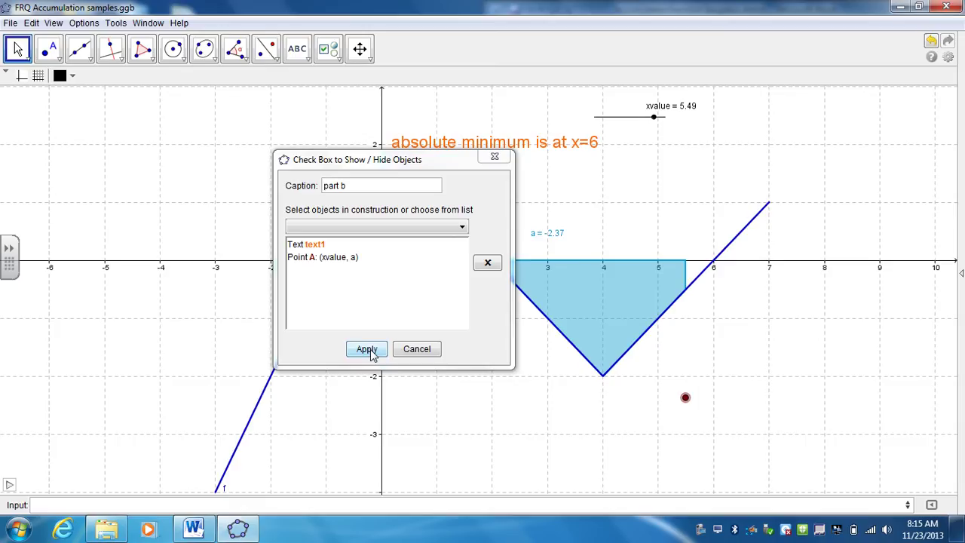
left_click(367, 349)
Toggle 'part b' on and off several times, leaving it unchecked with the text hidden.
left_click(19, 49)
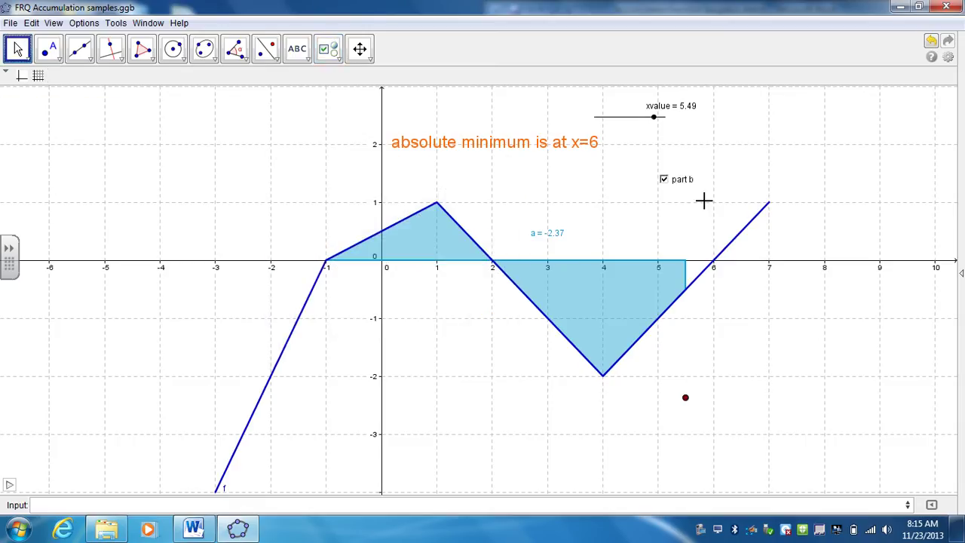
left_click(664, 181)
left_click(663, 181)
left_click(661, 181)
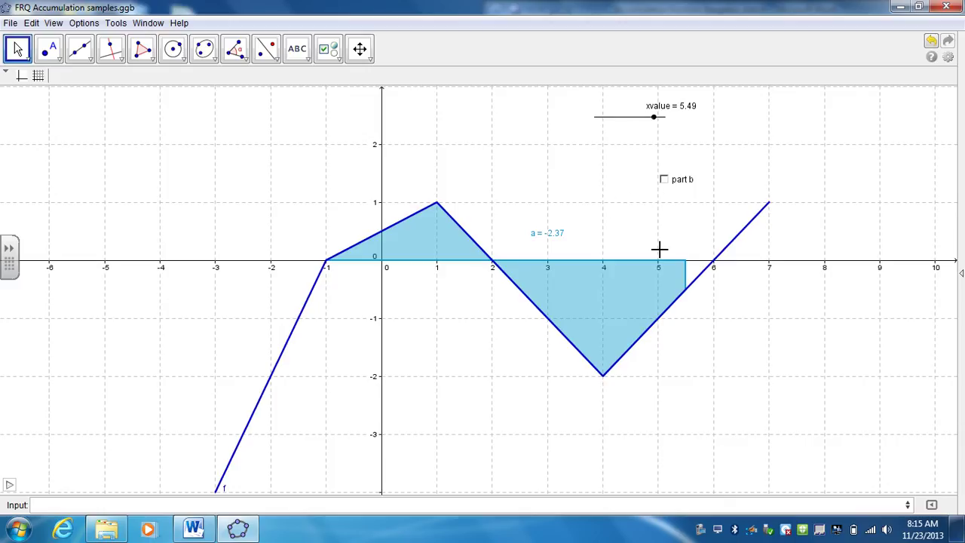
left_click(664, 182)
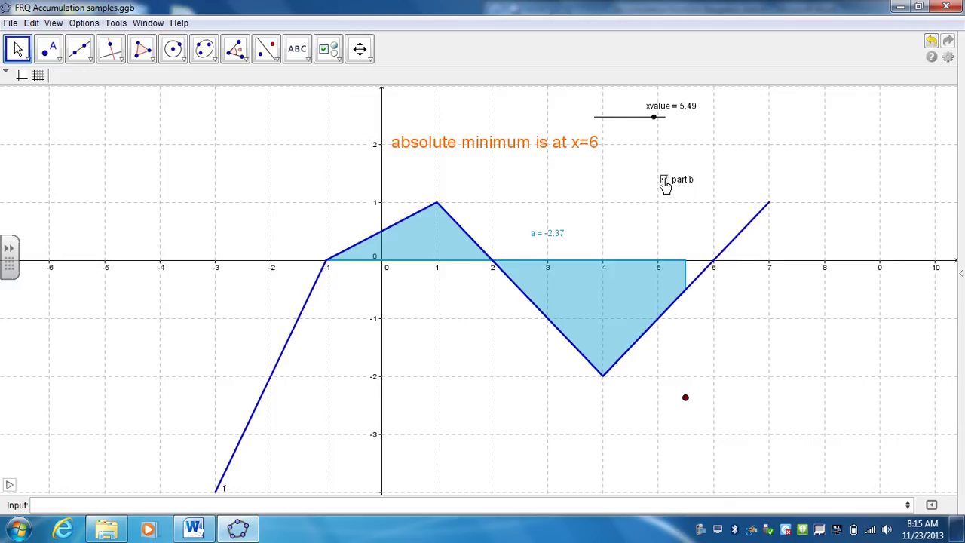
left_click(664, 182)
left_click(663, 182)
left_click(662, 180)
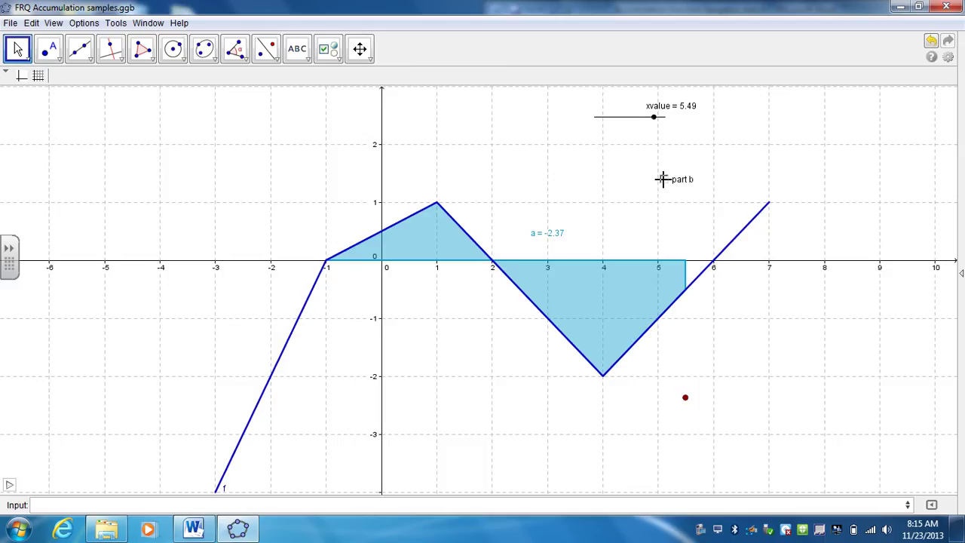